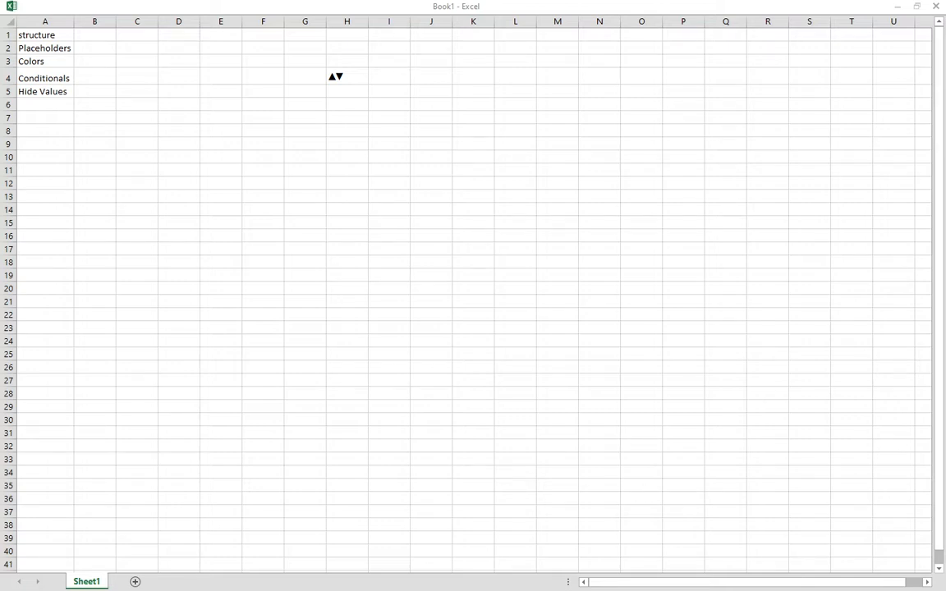
# Select cell B1 and open its Format Cells dialog.
pyautogui.click(99, 59)
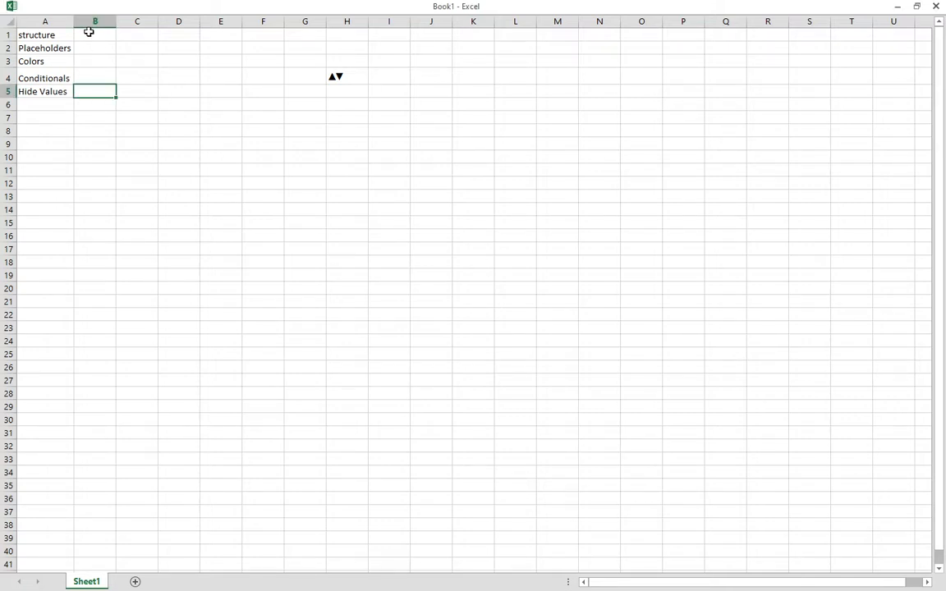
pyautogui.click(89, 33)
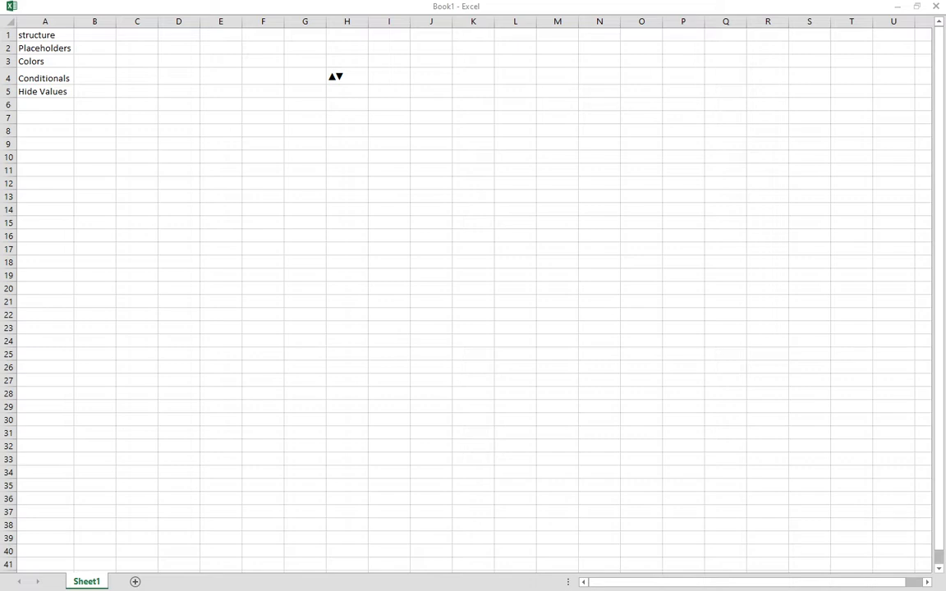
pyautogui.hotkey('ctrl', '1')
pyautogui.click(90, 38)
pyautogui.rightClick(93, 37)
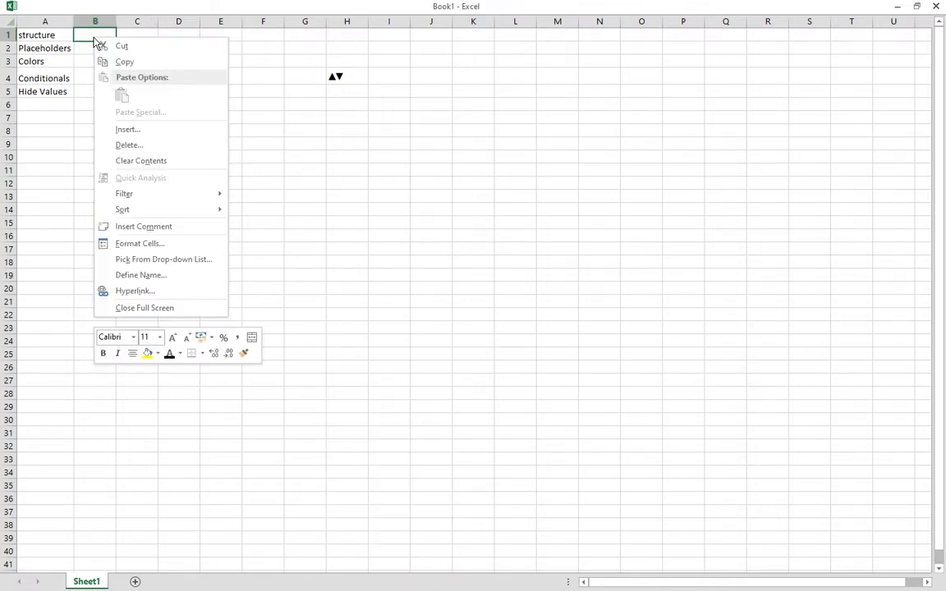
pyautogui.click(140, 247)
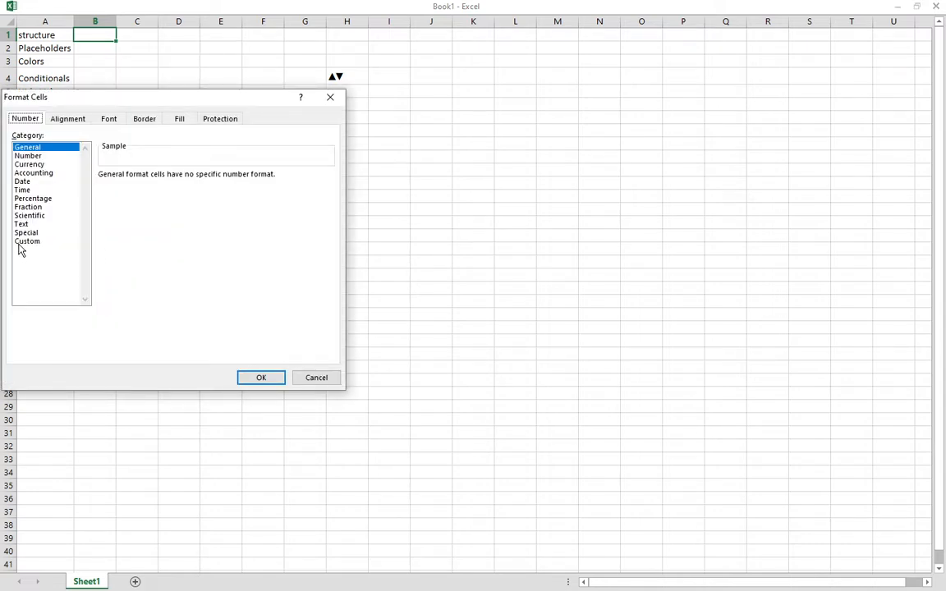
# Browse the number categories, then settle on Custom with the Geral code highlighted.
pyautogui.click(21, 243)
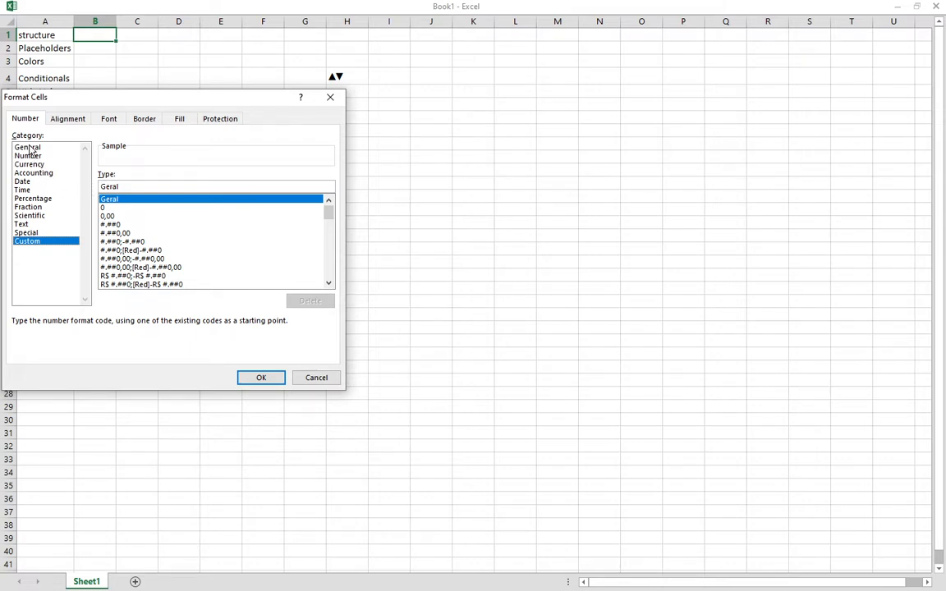
pyautogui.click(27, 233)
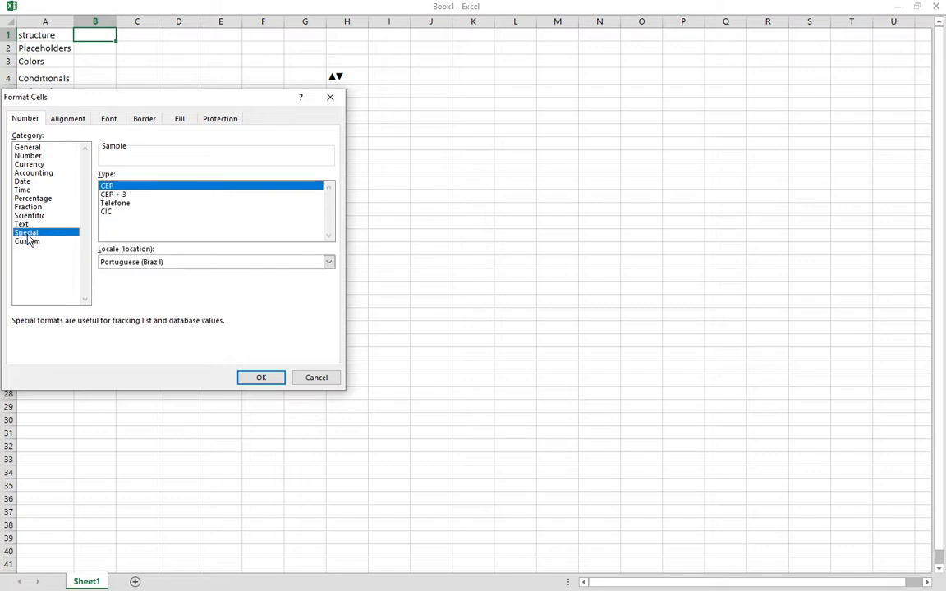
pyautogui.click(27, 226)
pyautogui.click(27, 216)
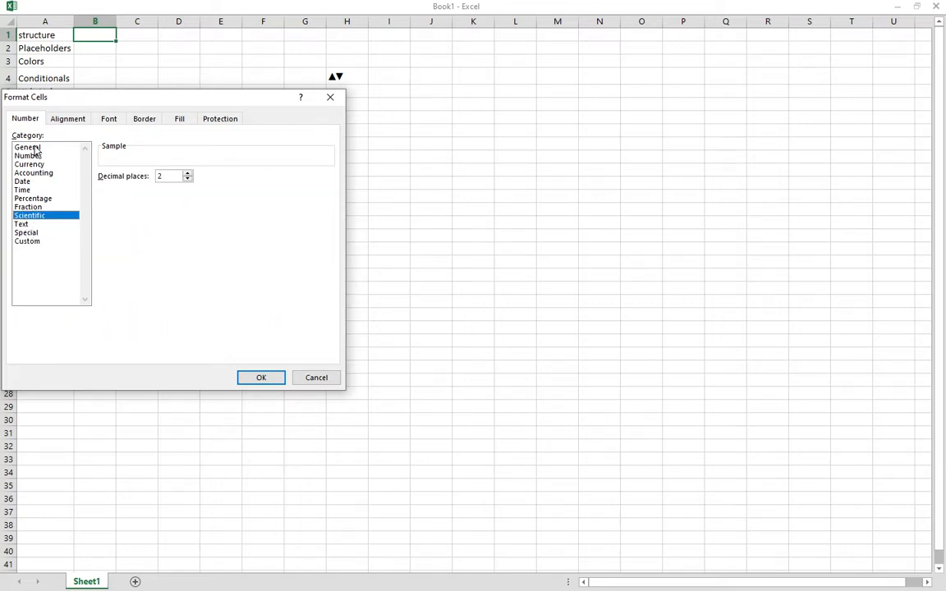
pyautogui.click(33, 148)
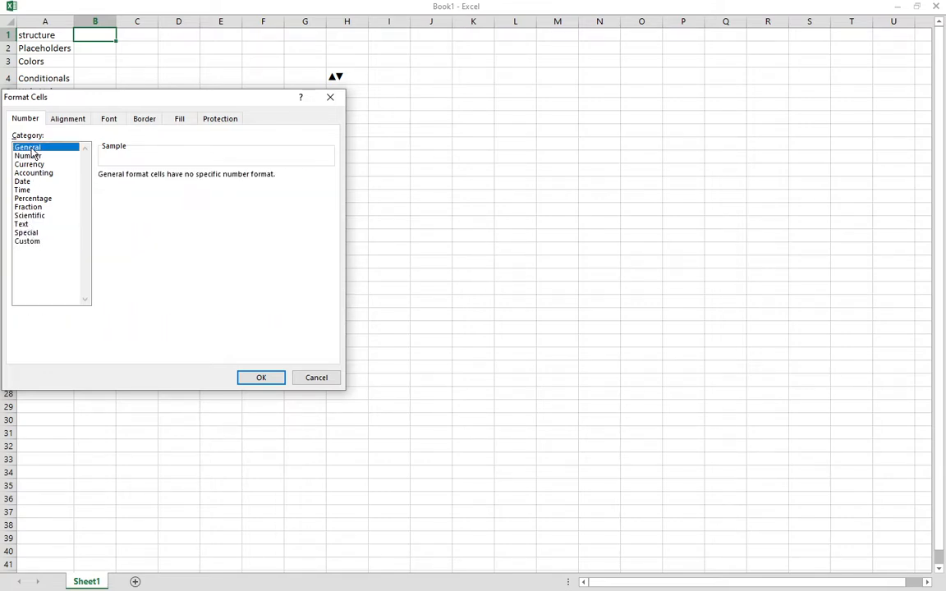
pyautogui.click(33, 244)
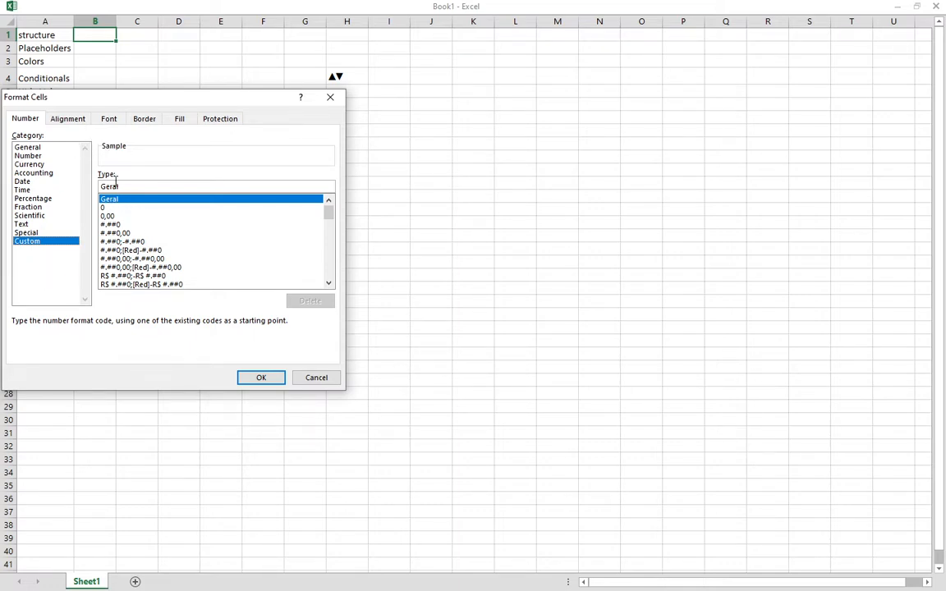
pyautogui.moveTo(126, 186); pyautogui.dragTo(80, 187)
pyautogui.hotkey('alt', 'Tab')
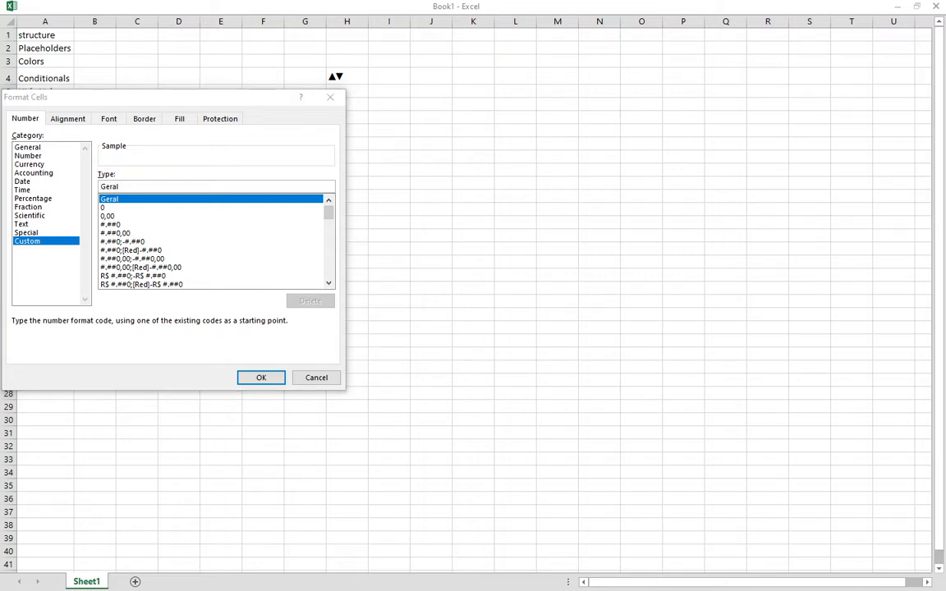
# Replace Geral with the code 0"POSITIVE";0"NEGATIVE";0"FOR ZEROES";"THIS IS MY TEXT".
pyautogui.click(127, 188)
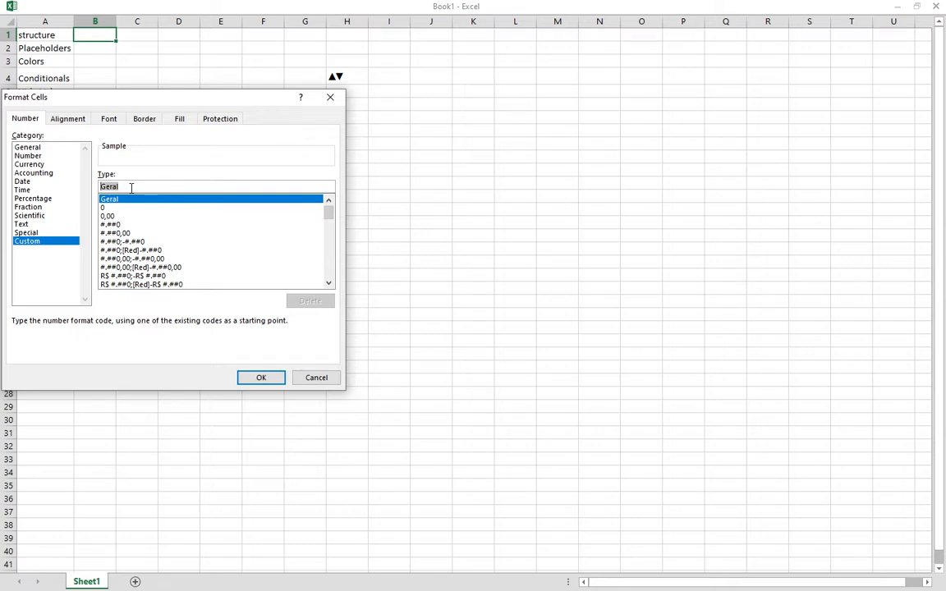
pyautogui.write('0')
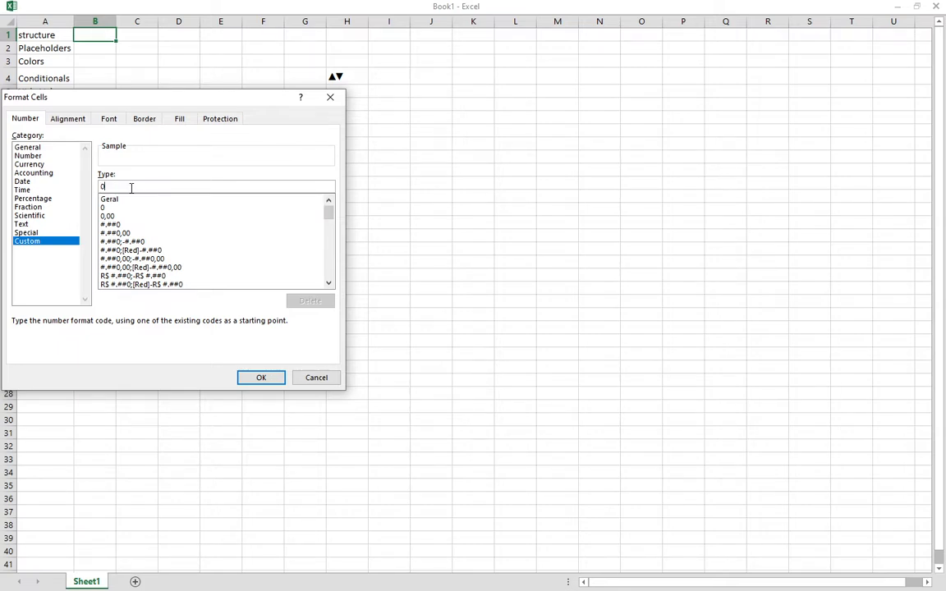
pyautogui.write('"POSITIVE";')
pyautogui.write('0"NEG')
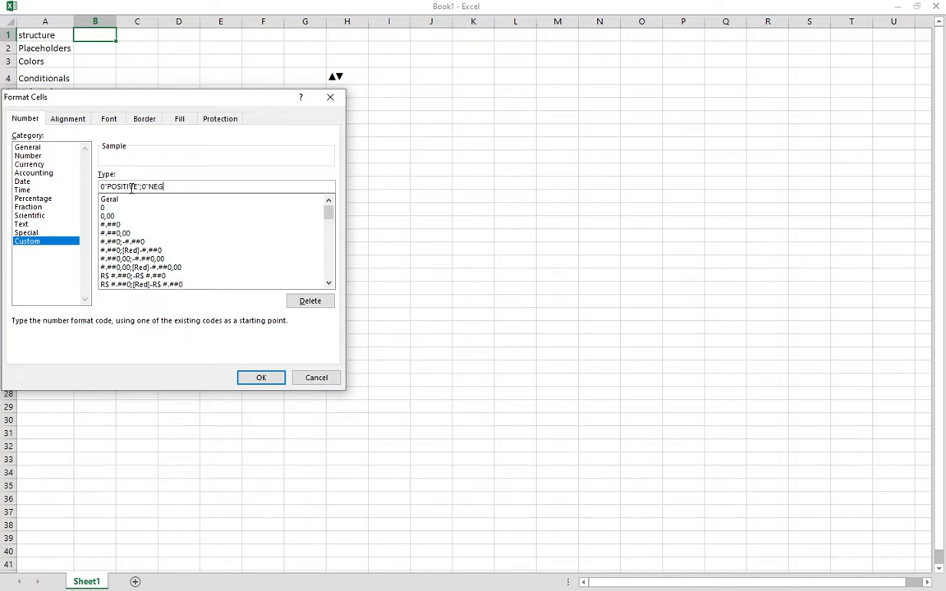
pyautogui.write('ATIVE"')
pyautogui.write(';0"FOR ZEROES";"THIS IS ')
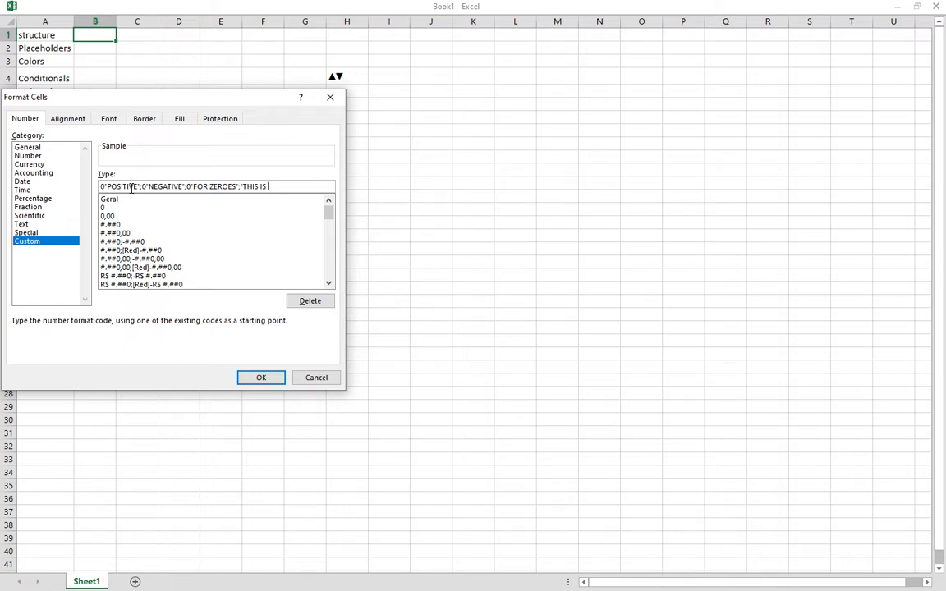
pyautogui.write('MY TEXT"')
# Apply the format and test B1 with the values 1, -1, -10 and 0.
pyautogui.click(266, 383)
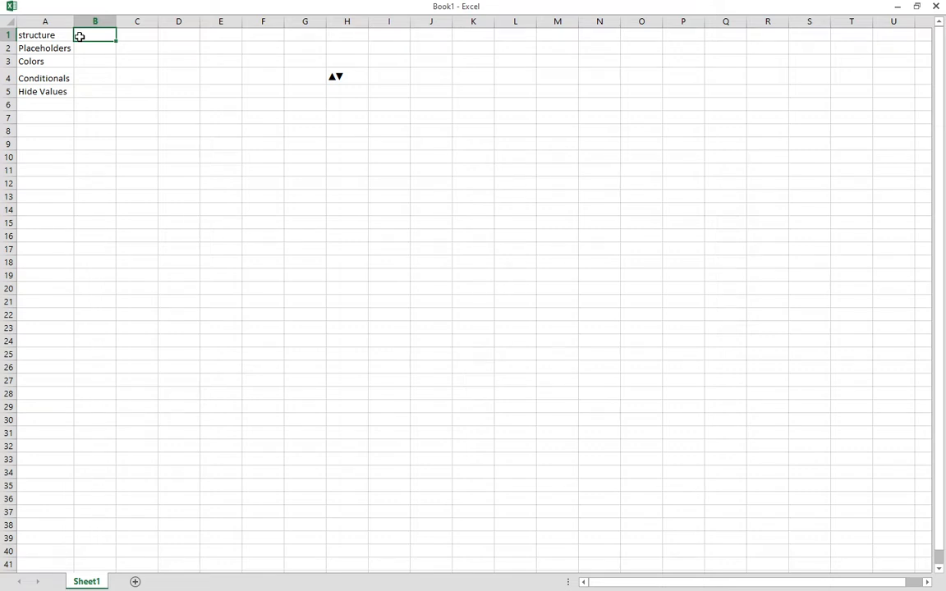
pyautogui.write('1')
pyautogui.press('Return')
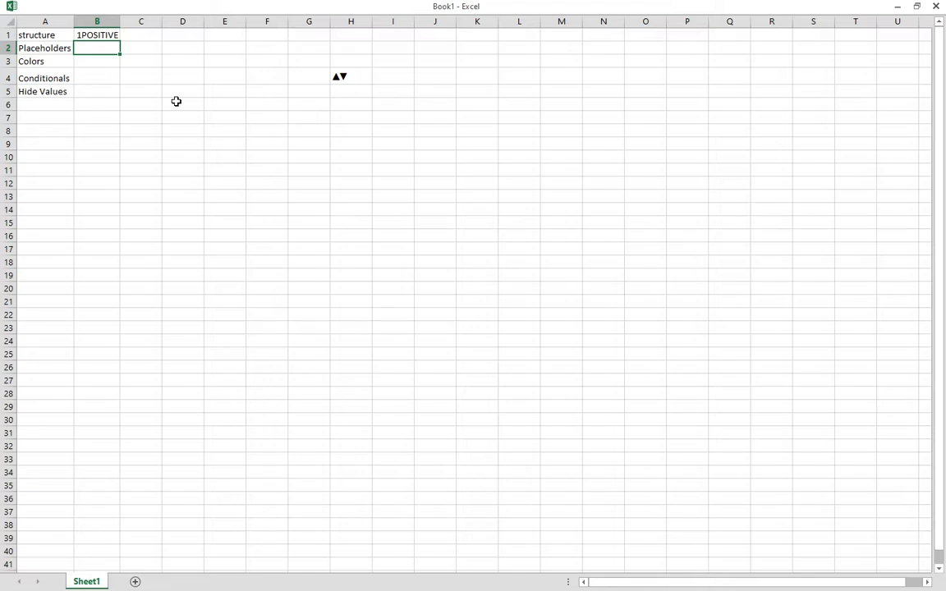
pyautogui.press('Up')
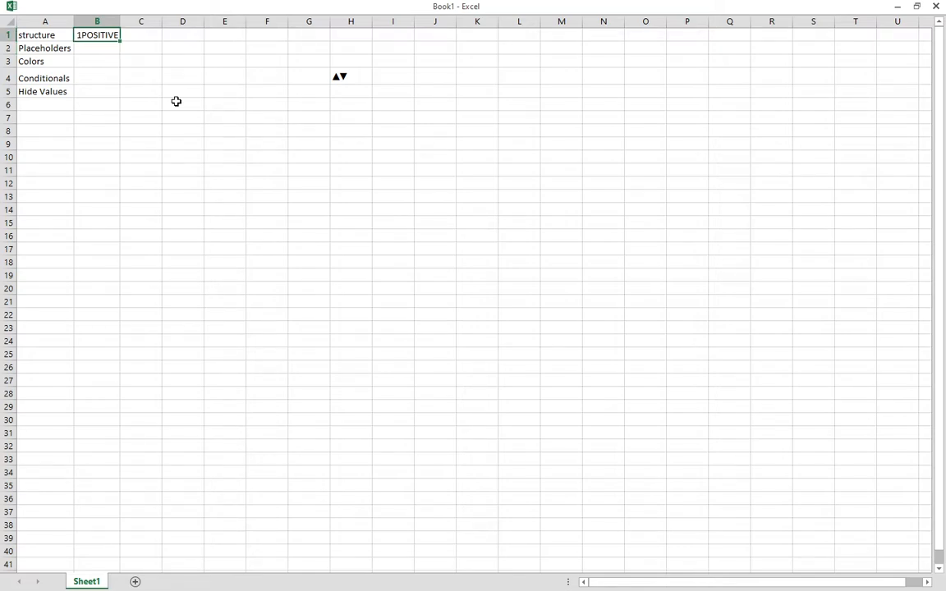
pyautogui.write('-1')
pyautogui.press('Return')
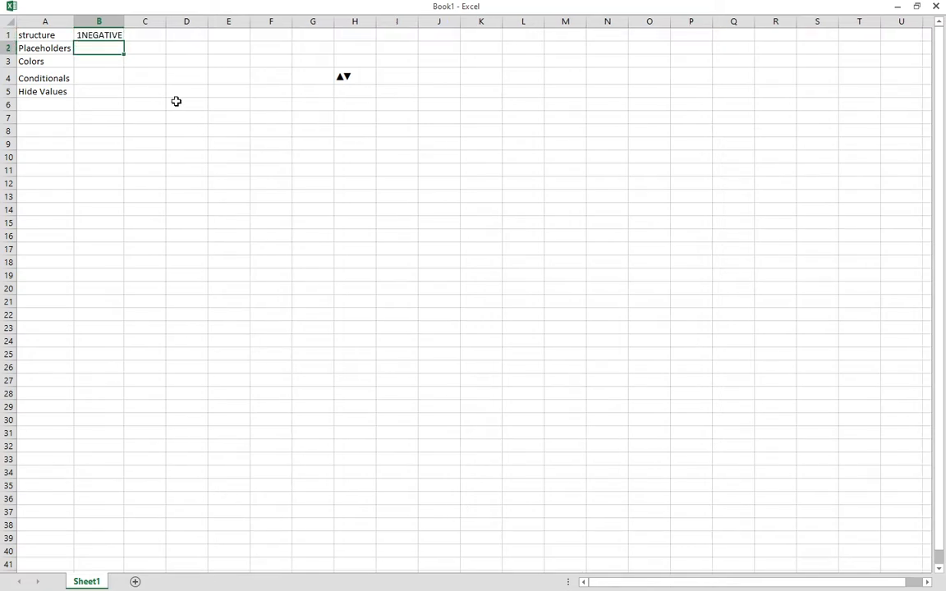
pyautogui.press('Up')
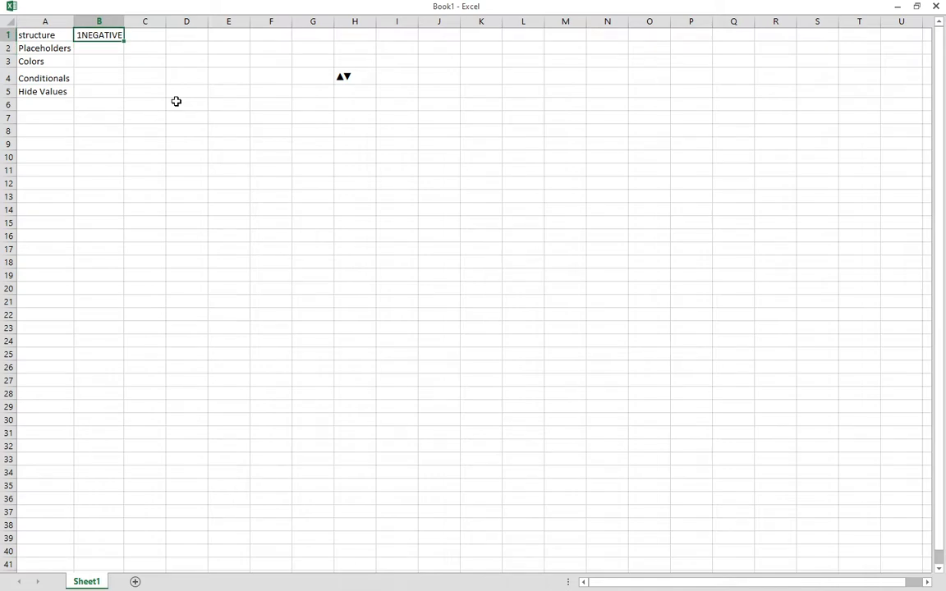
pyautogui.write('-10')
pyautogui.press('Return')
pyautogui.press('Up')
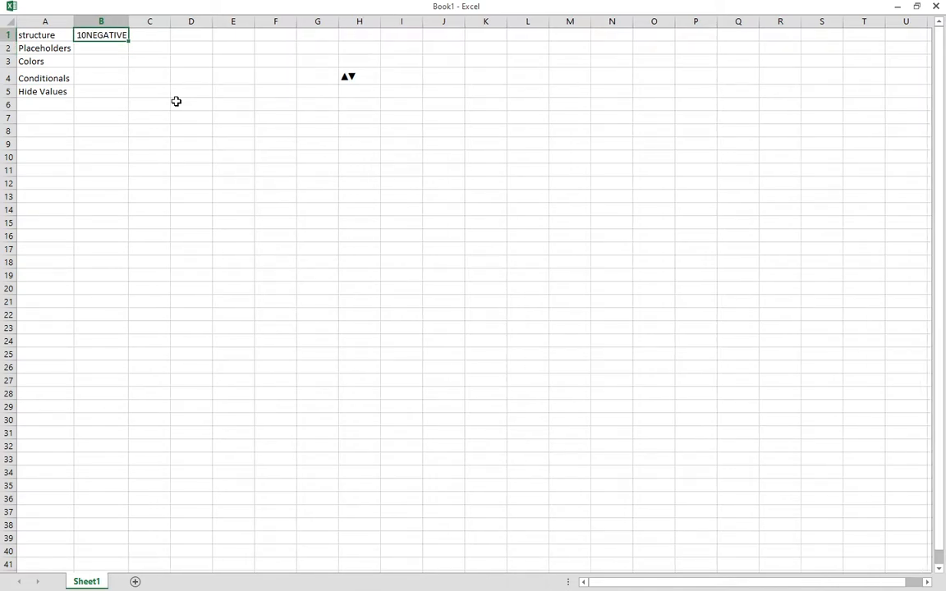
pyautogui.write('0')
pyautogui.press('Return')
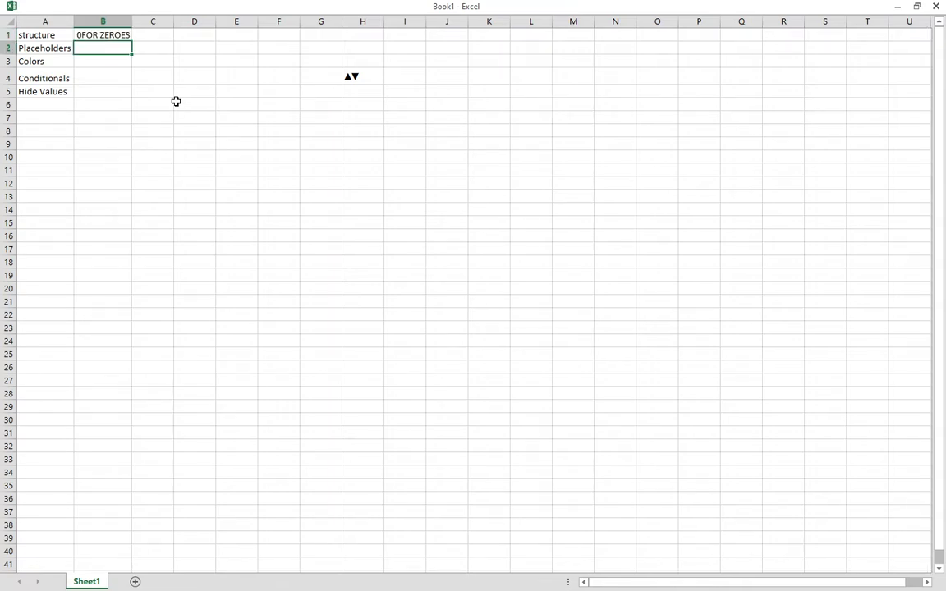
# Enter TEXT in B1 so it shows THIS IS MY TEXT, then recheck its custom format.
pyautogui.press('Up')
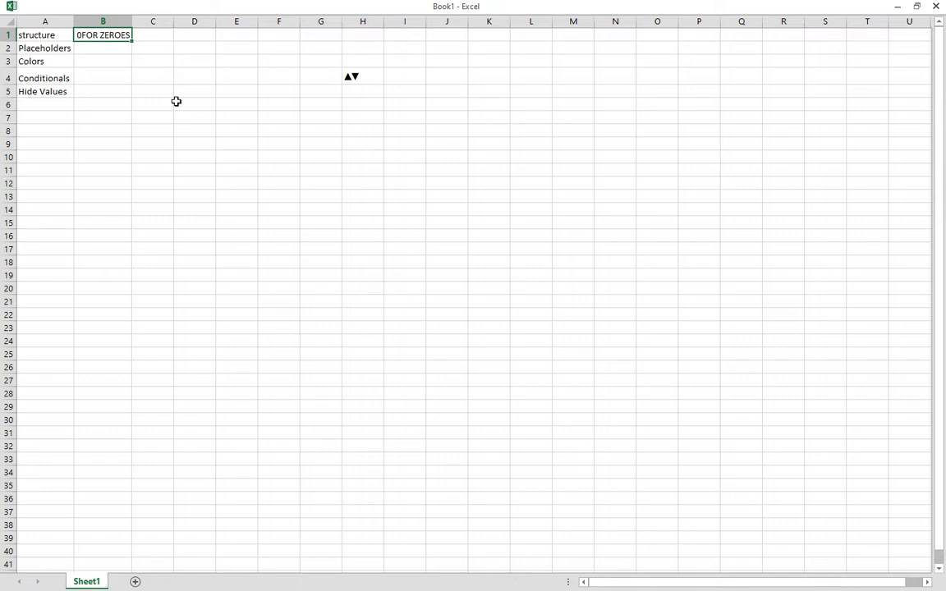
pyautogui.write('TEXT')
pyautogui.press('Return')
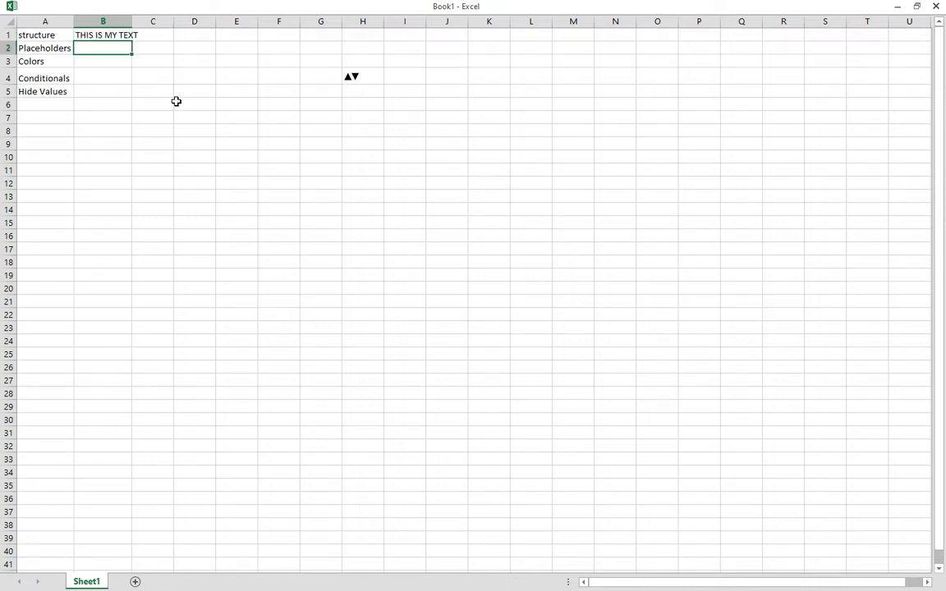
pyautogui.press('Up')
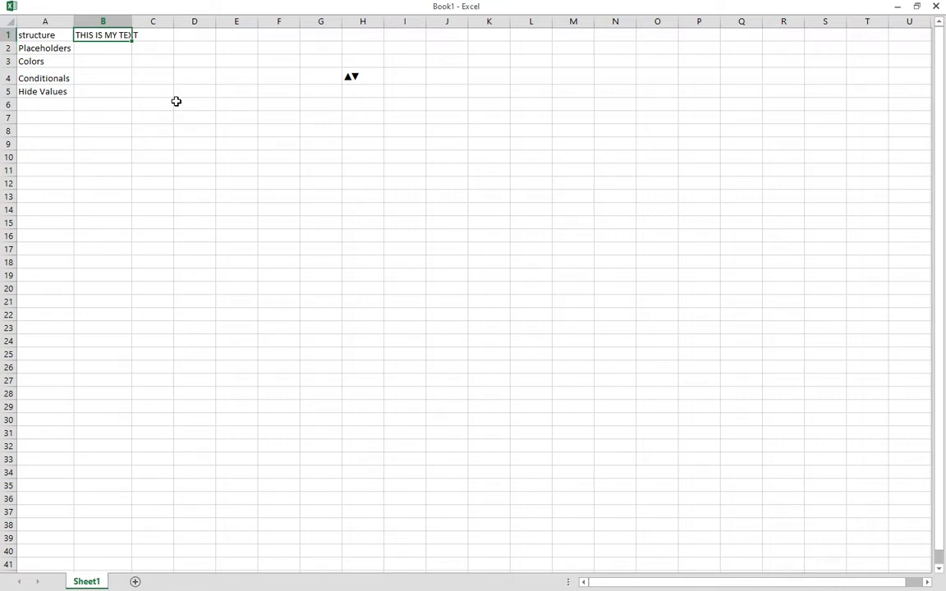
pyautogui.rightClick(92, 33)
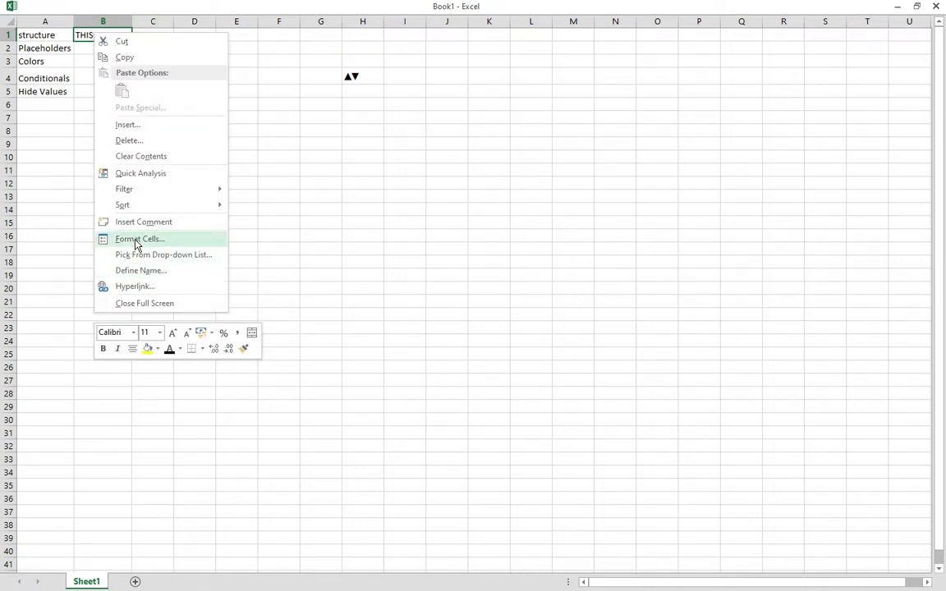
pyautogui.click(136, 239)
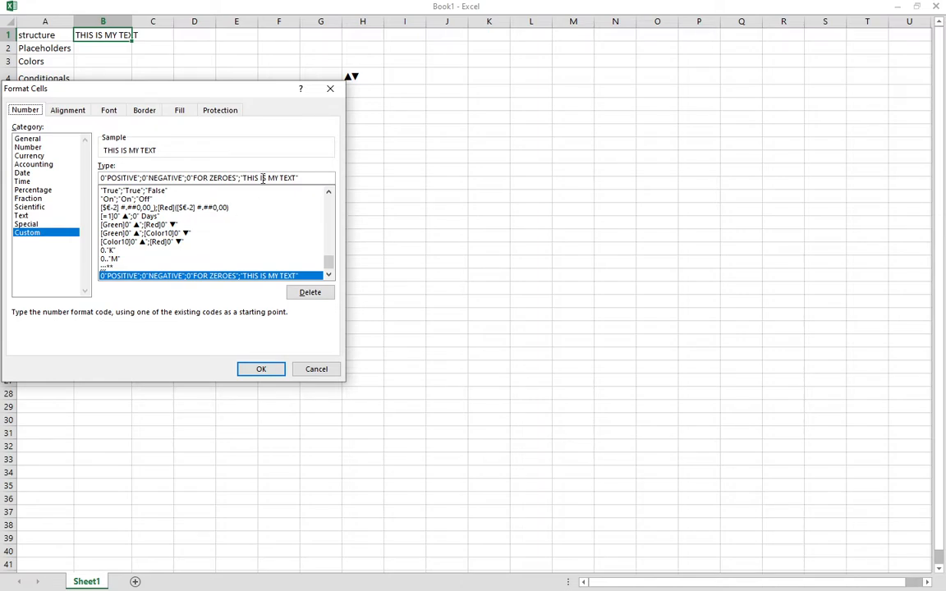
pyautogui.click(259, 369)
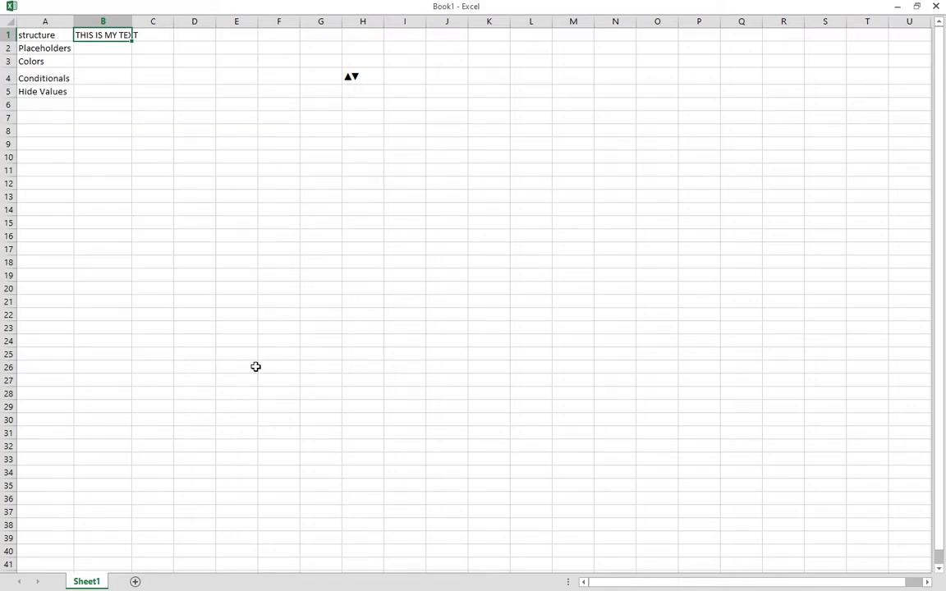
# Autofit column B to THIS IS MY TEXT and inspect B2's formatting without changing it.
pyautogui.click(92, 50)
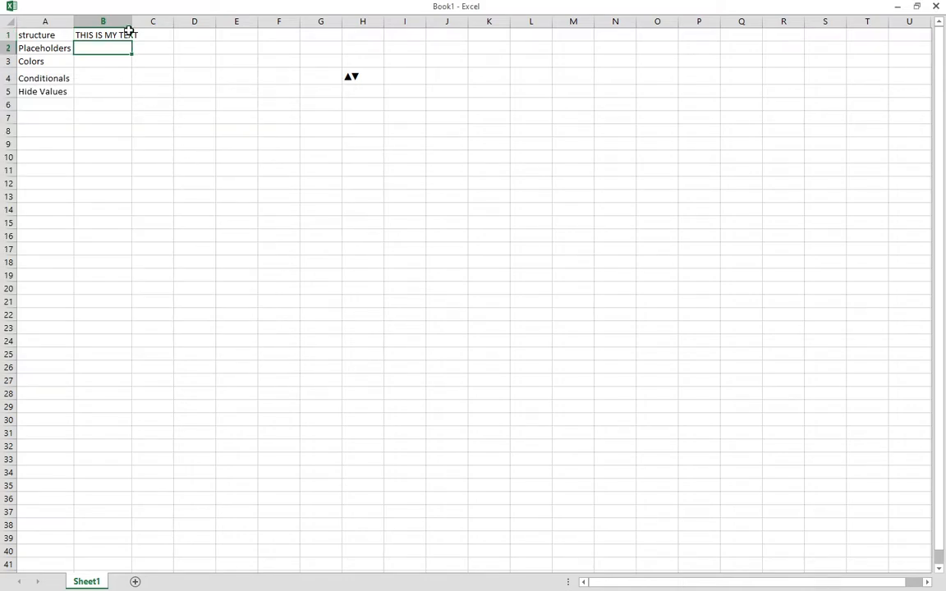
pyautogui.doubleClick(133, 22)
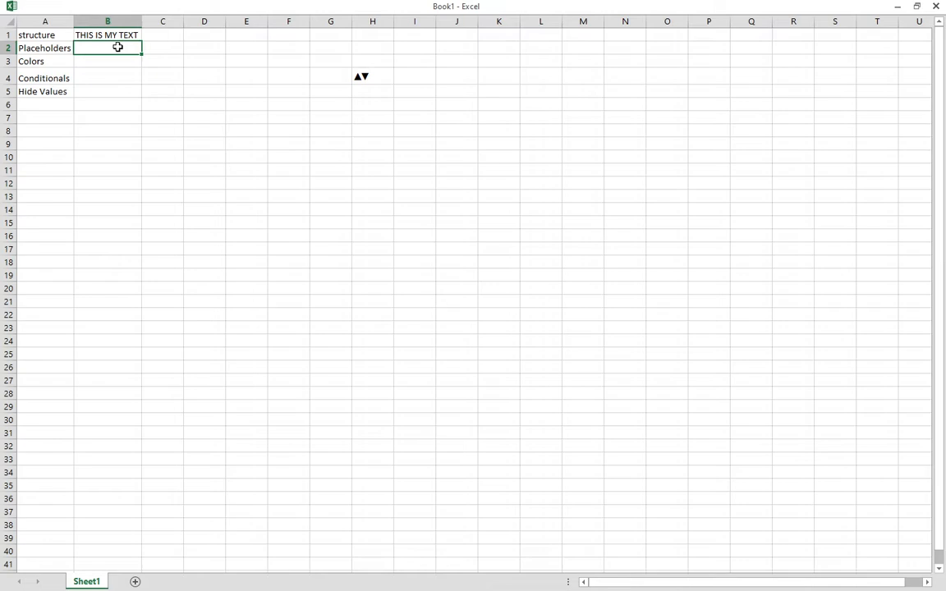
pyautogui.write('1000')
pyautogui.press('BackSpace')
pyautogui.press('BackSpace')
pyautogui.press('BackSpace')
pyautogui.press('BackSpace')
pyautogui.rightClick(119, 47)
pyautogui.click(95, 93)
pyautogui.click(105, 87)
pyautogui.click(108, 46)
pyautogui.rightClick(107, 46)
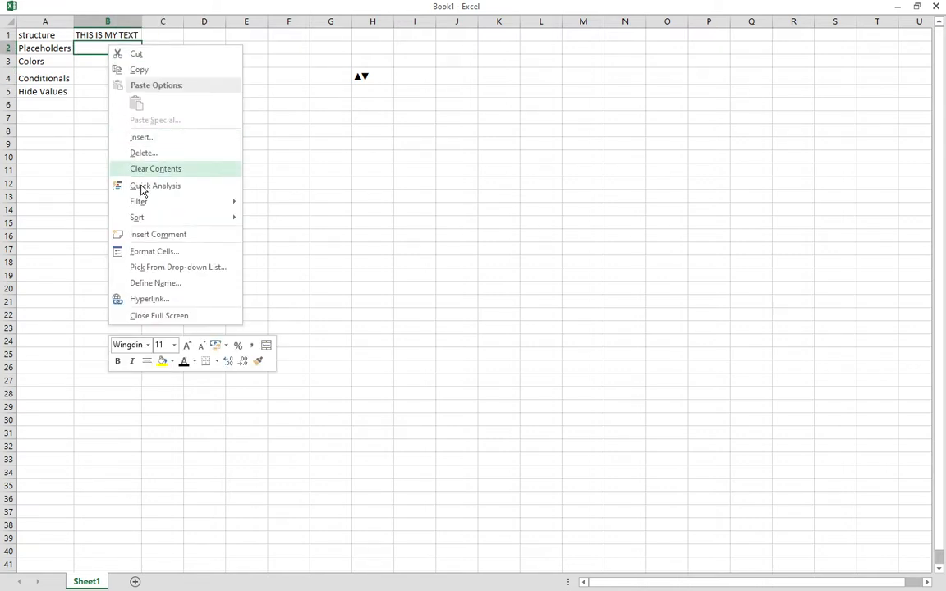
pyautogui.click(154, 253)
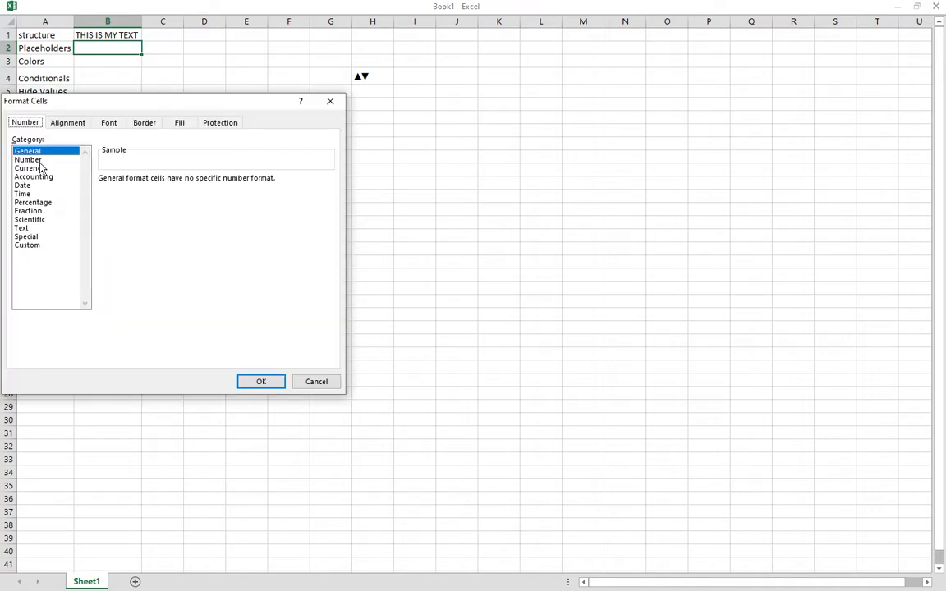
pyautogui.click(261, 382)
pyautogui.click(168, 222)
# Clear the Wingdings symbols from B2 and C2, and enter 1 in D2 and E2.
pyautogui.doubleClick(104, 49)
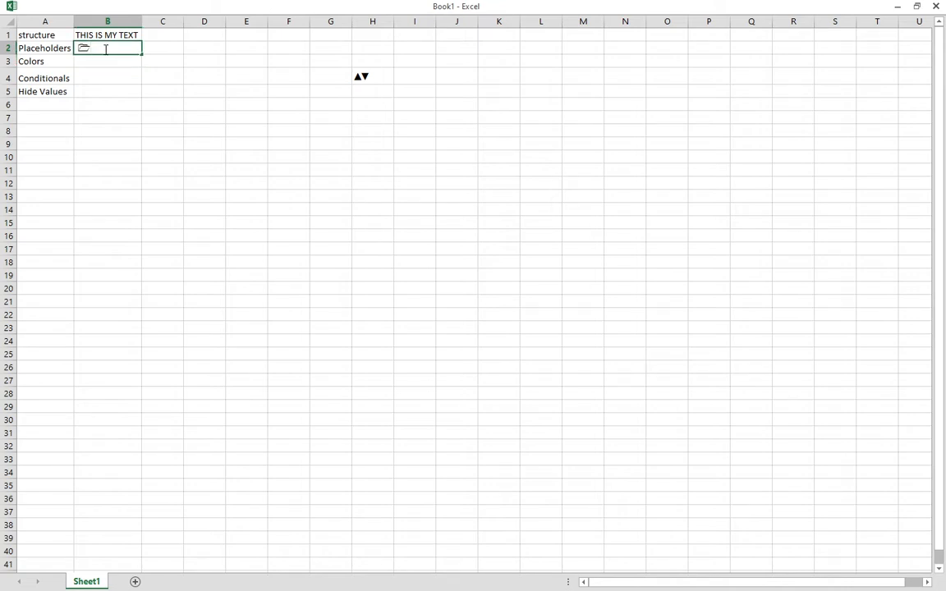
pyautogui.write('000')
pyautogui.press('BackSpace')
pyautogui.press('BackSpace')
pyautogui.press('BackSpace')
pyautogui.press('BackSpace')
pyautogui.press('Tab')
pyautogui.write('1')
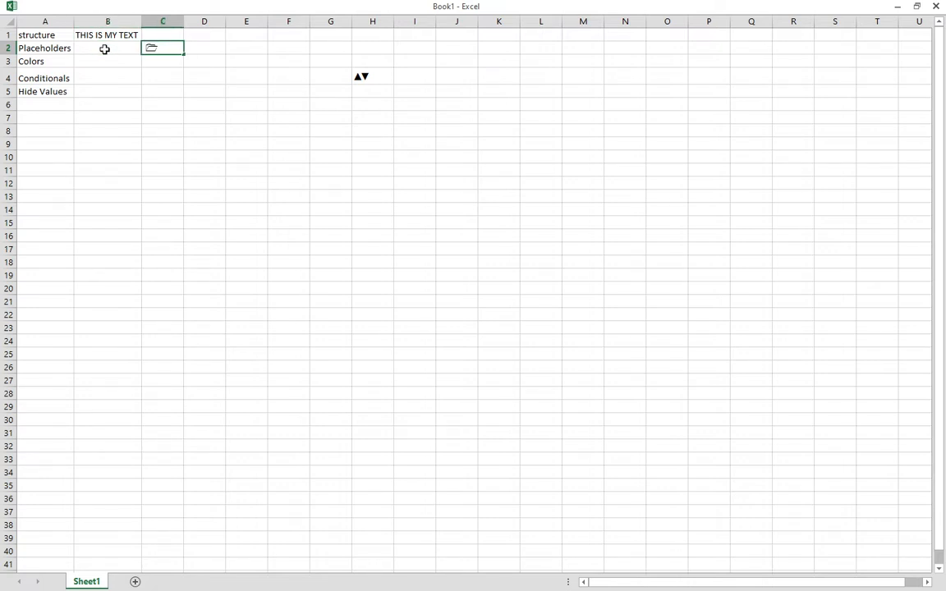
pyautogui.press('BackSpace')
pyautogui.press('Tab')
pyautogui.write('1')
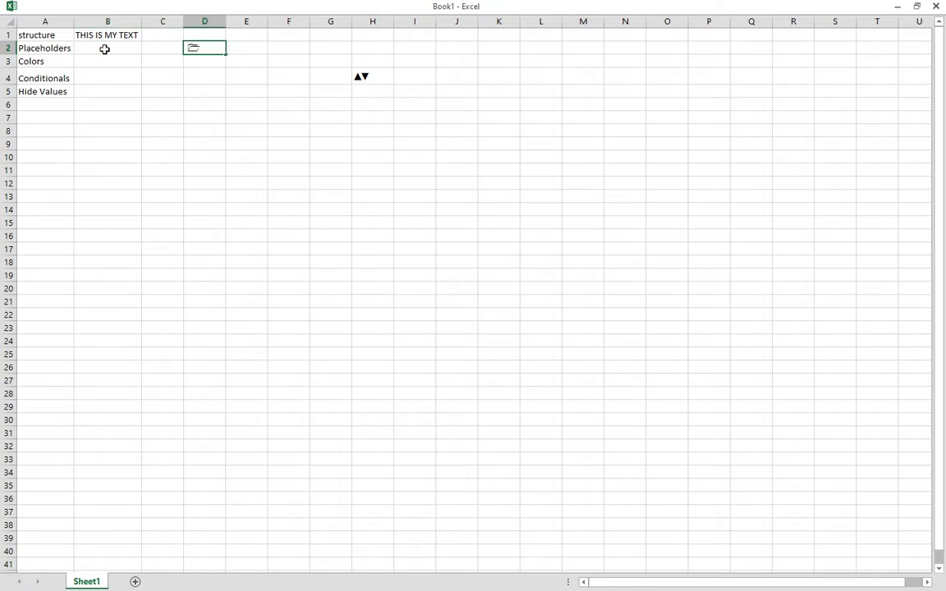
pyautogui.press('Tab')
pyautogui.write('1')
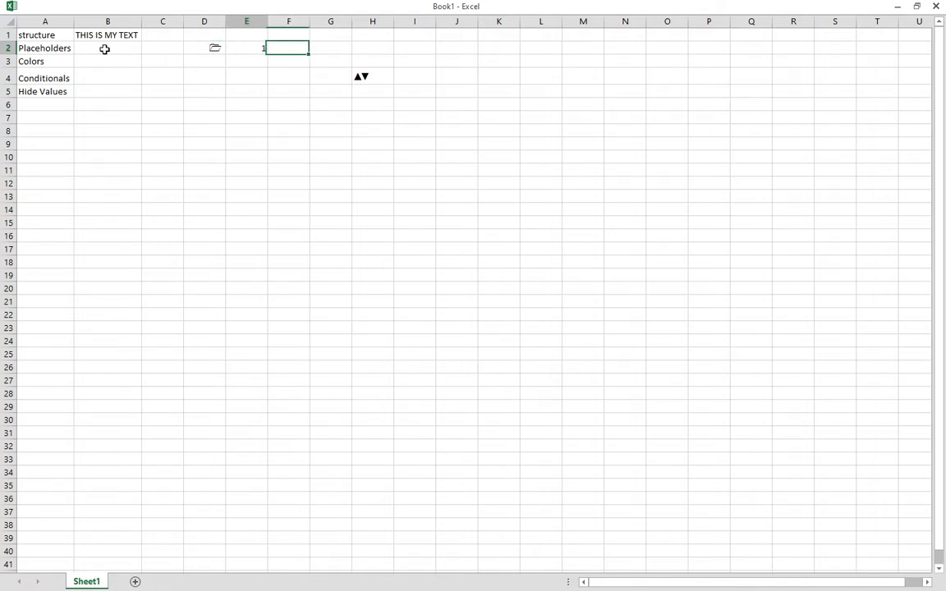
pyautogui.hotkey('ctrl', 'Return')
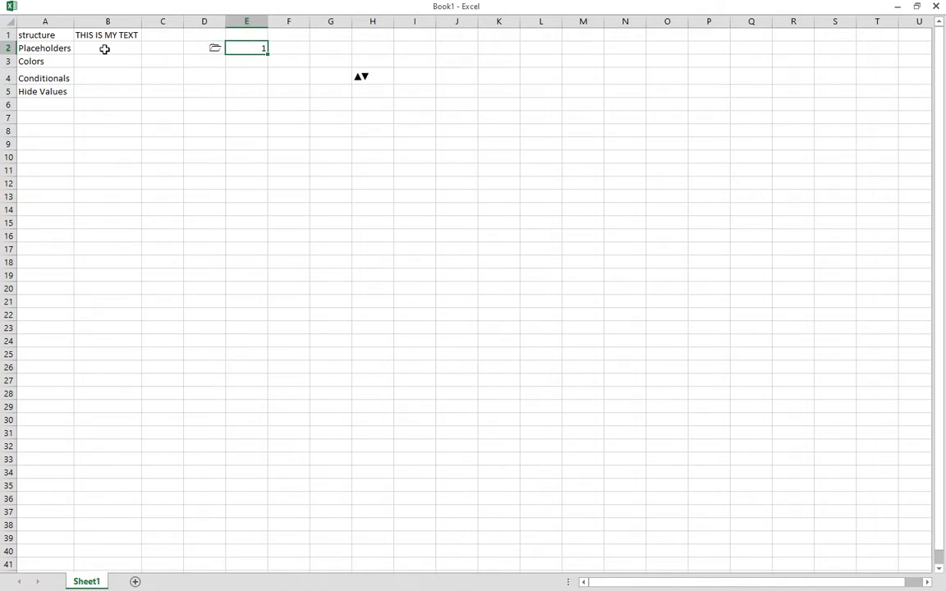
# Select B2:D2, leave full-screen view and apply Calibri Light to the cells.
pyautogui.press('Left')
pyautogui.press('Left')
pyautogui.press('Left')
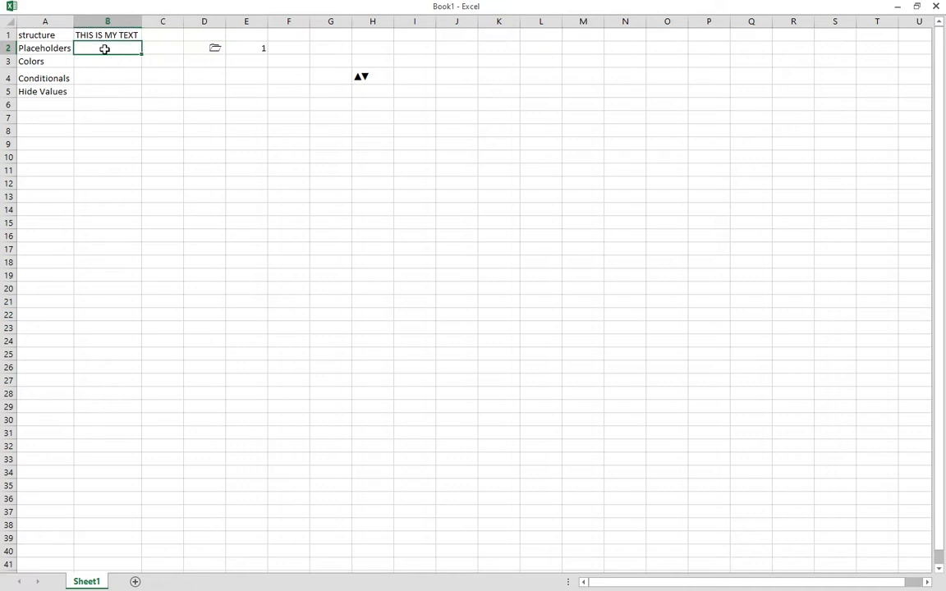
pyautogui.hotkey('shift', 'Right')
pyautogui.hotkey('shift', 'Right')
pyautogui.rightClick(104, 49)
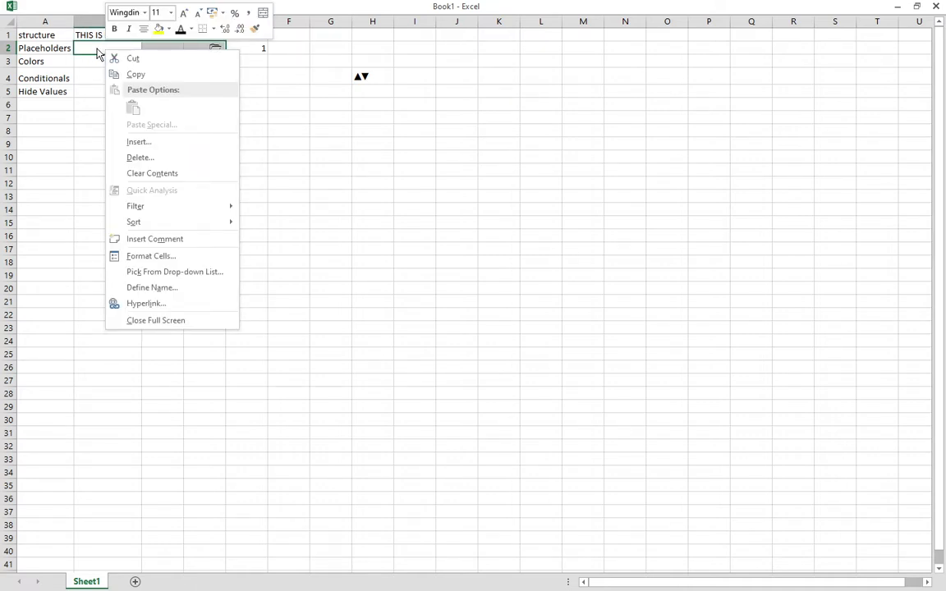
pyautogui.press('Escape')
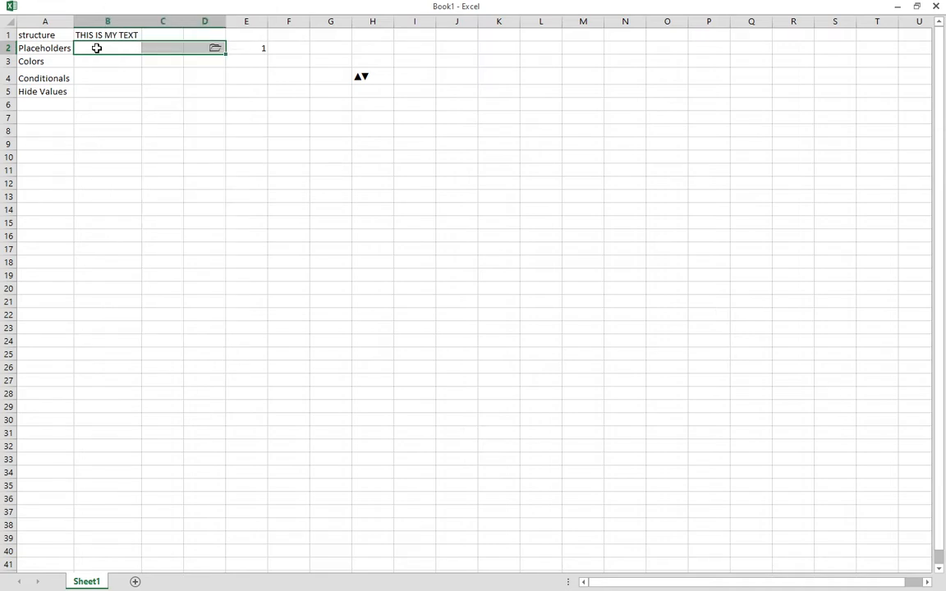
pyautogui.press('Escape')
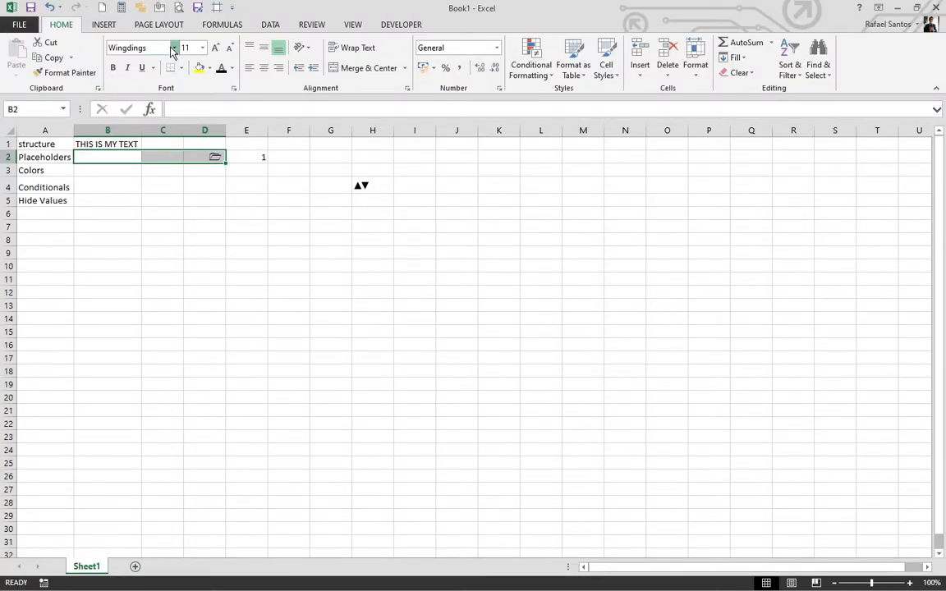
pyautogui.click(173, 47)
pyautogui.press('Home')
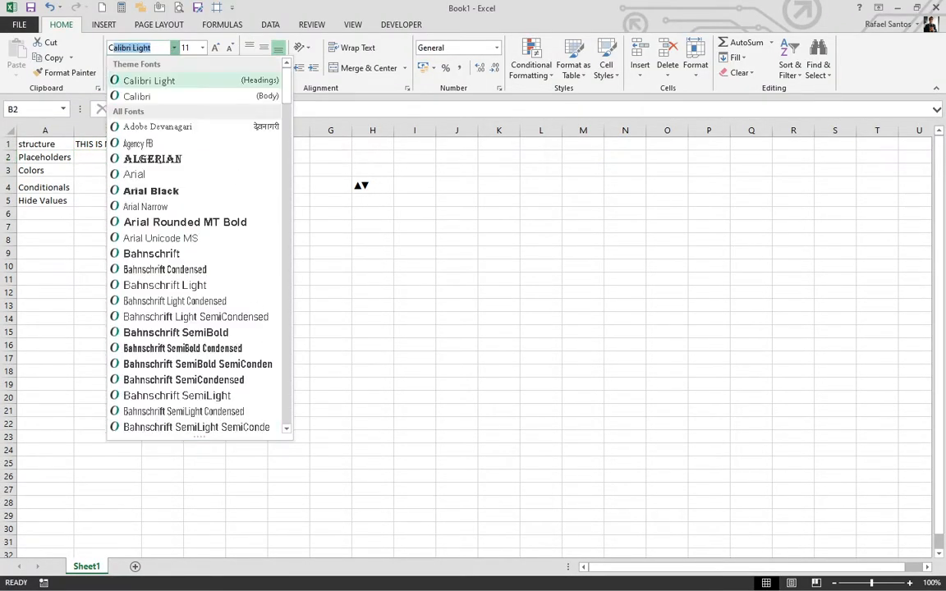
pyautogui.press('Escape')
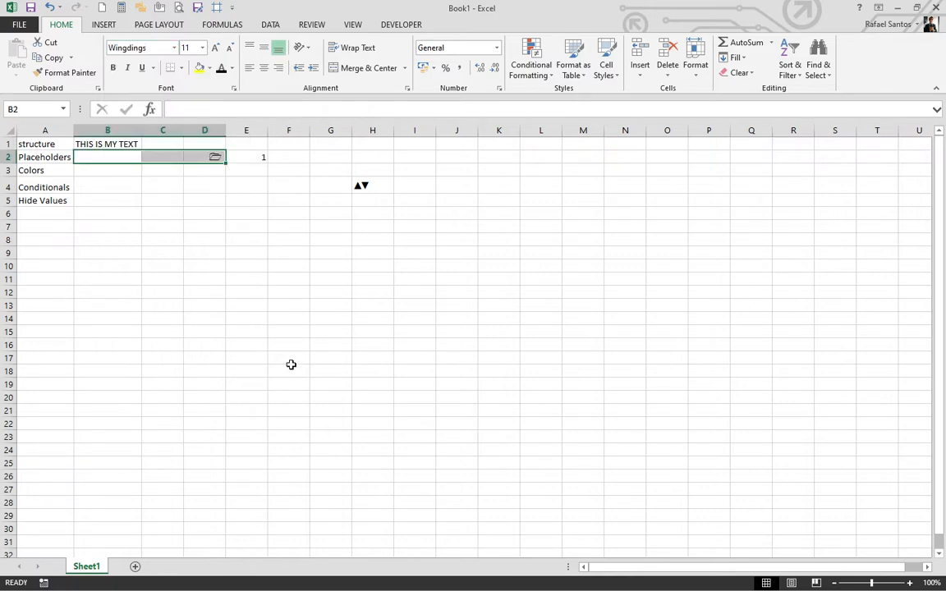
pyautogui.write('CA')
pyautogui.press('BackSpace')
pyautogui.press('BackSpace')
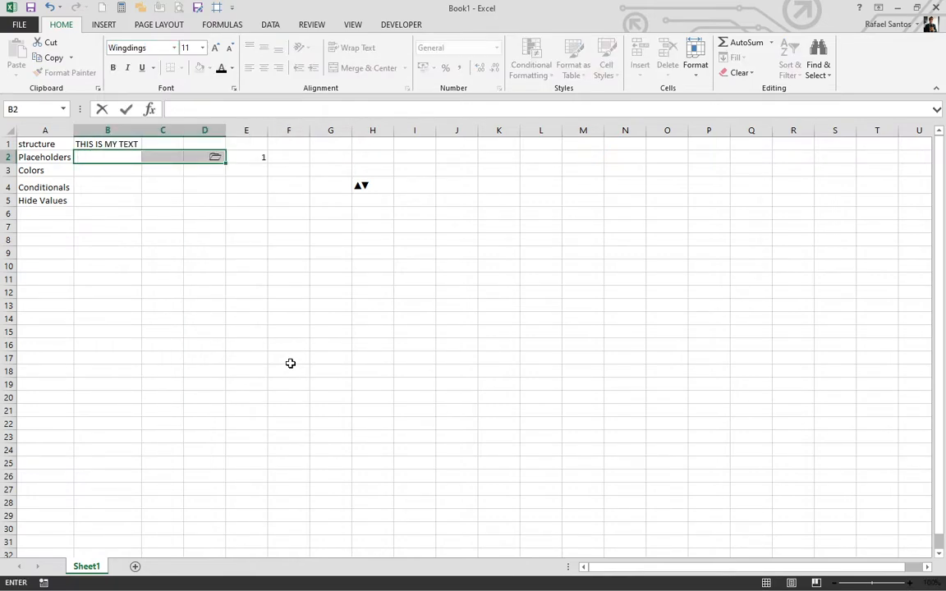
pyautogui.click(175, 48)
pyautogui.press('Home')
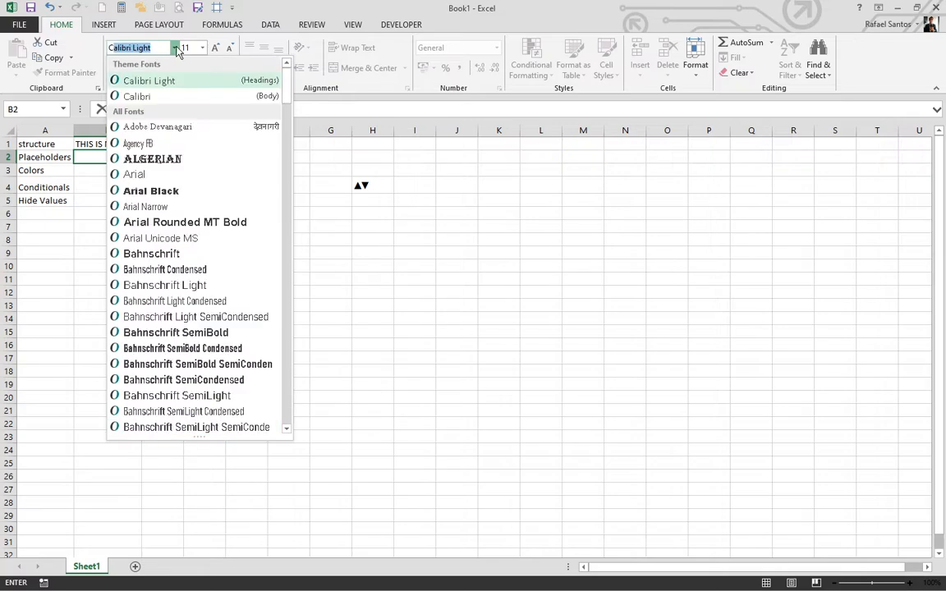
pyautogui.press('Return')
# Reselect B2 through D2 and change their font to Calibri.
pyautogui.click(233, 239)
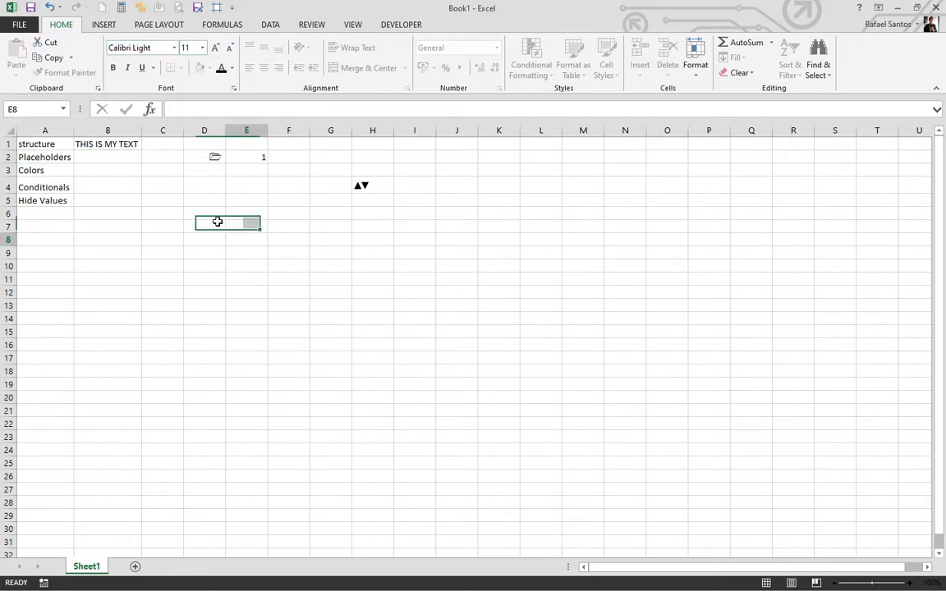
pyautogui.click(212, 157)
pyautogui.click(107, 154)
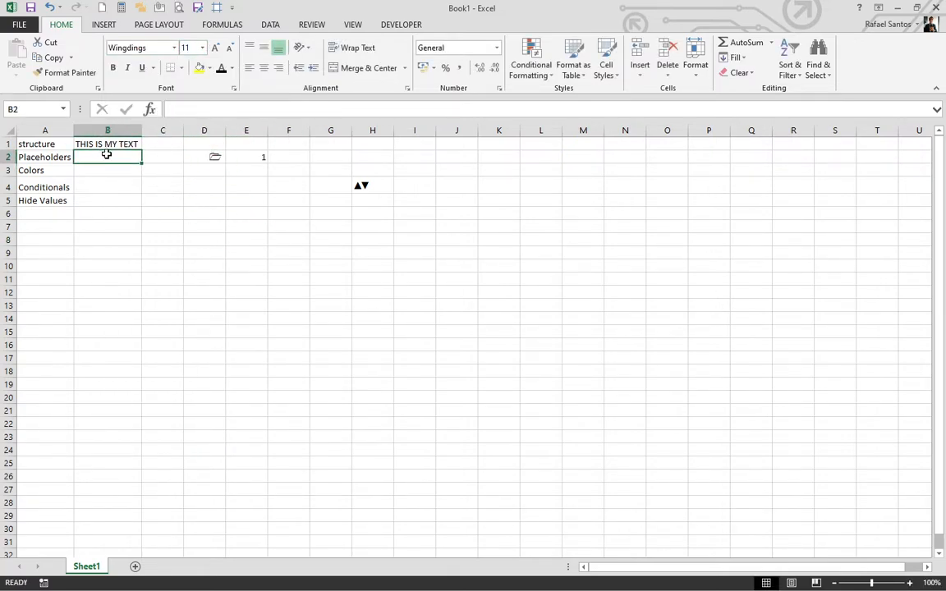
pyautogui.write('1')
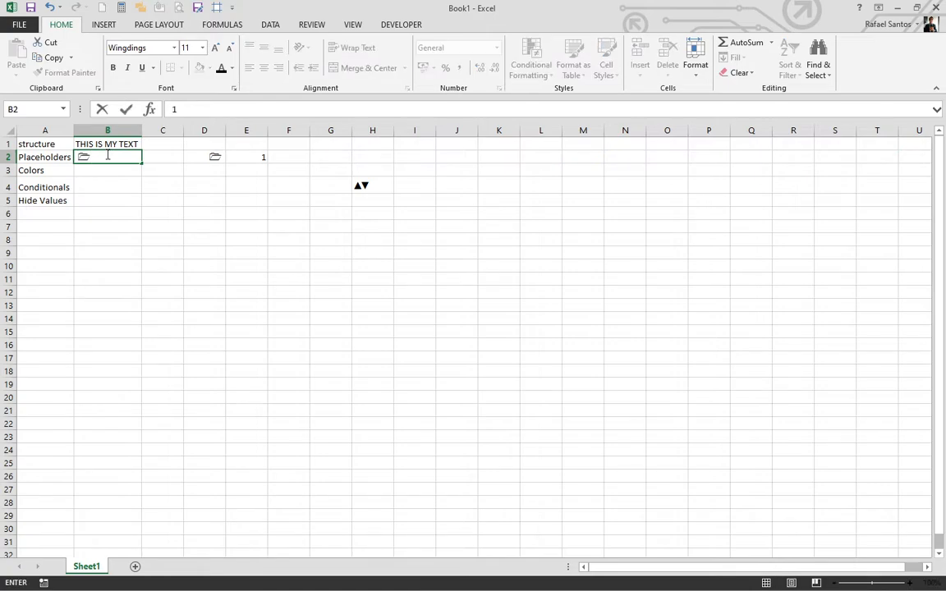
pyautogui.press('BackSpace')
pyautogui.click(170, 225)
pyautogui.moveTo(87, 153); pyautogui.dragTo(215, 156)
pyautogui.click(174, 47)
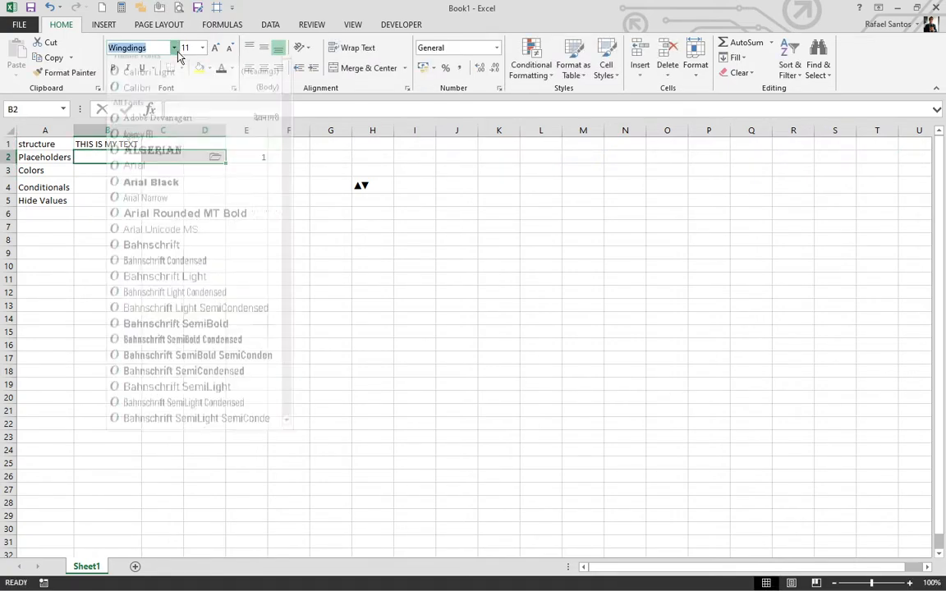
pyautogui.moveTo(288, 399); pyautogui.dragTo(286, 69)
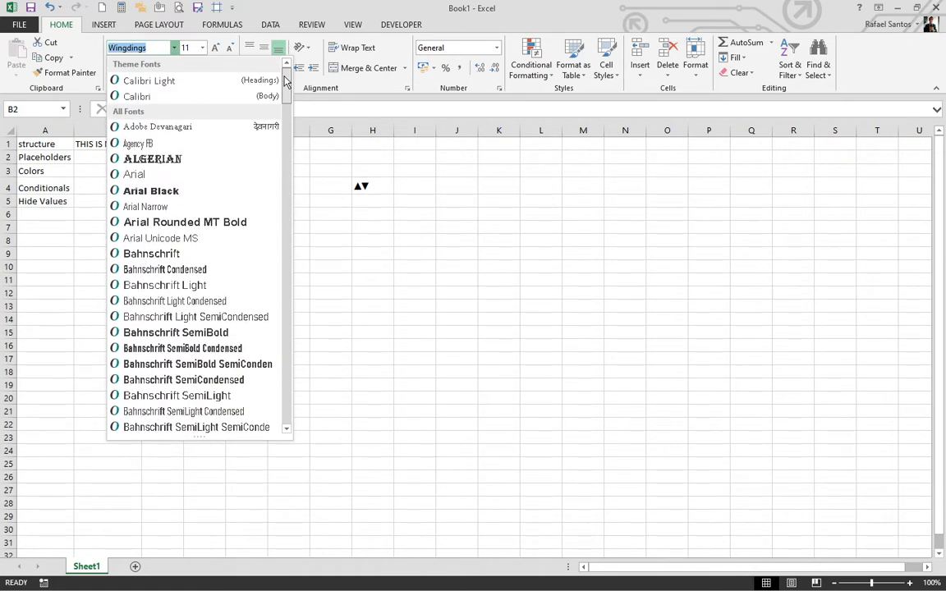
pyautogui.click(143, 97)
pyautogui.click(163, 252)
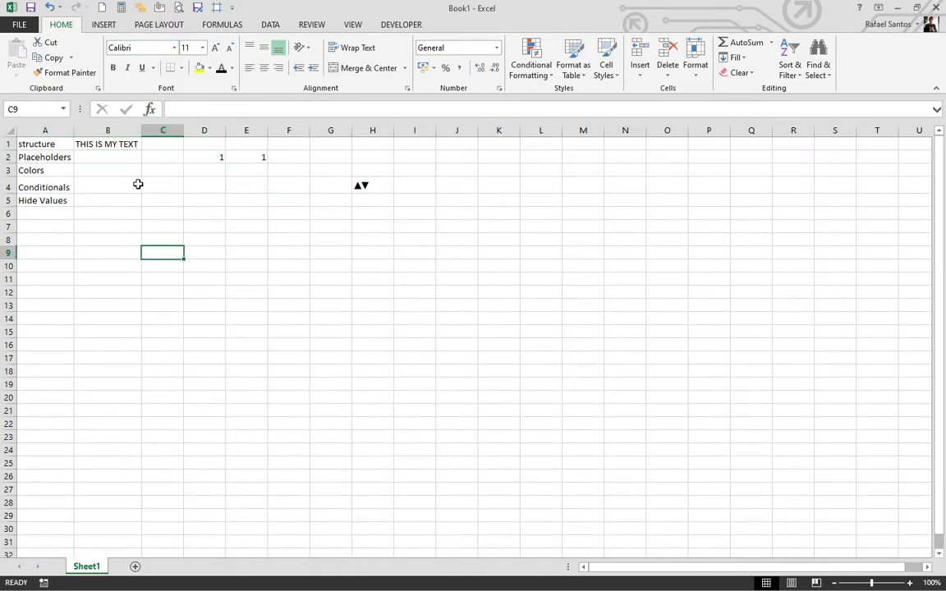
# Switch to full-screen view and enter 1000000 in cell B2.
pyautogui.click(118, 155)
pyautogui.write('11')
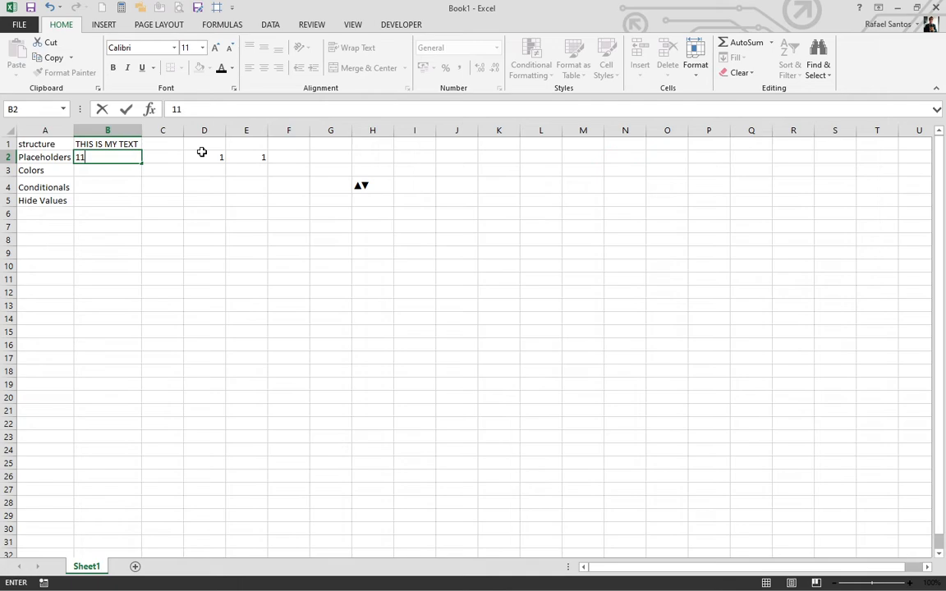
pyautogui.press('BackSpace')
pyautogui.press('BackSpace')
pyautogui.press('Return')
pyautogui.press('Up')
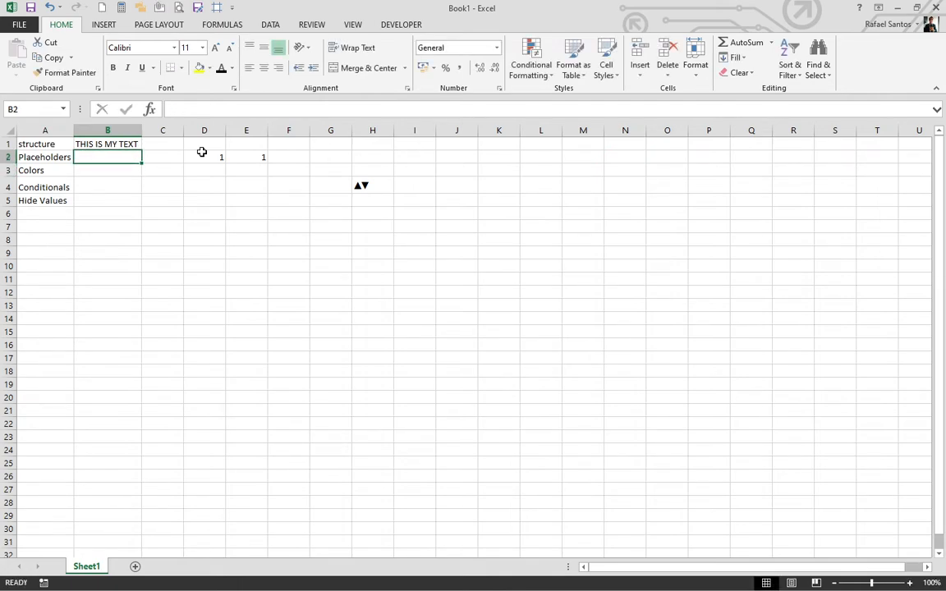
pyautogui.hotkey('ctrl', 'shift', 'F1')
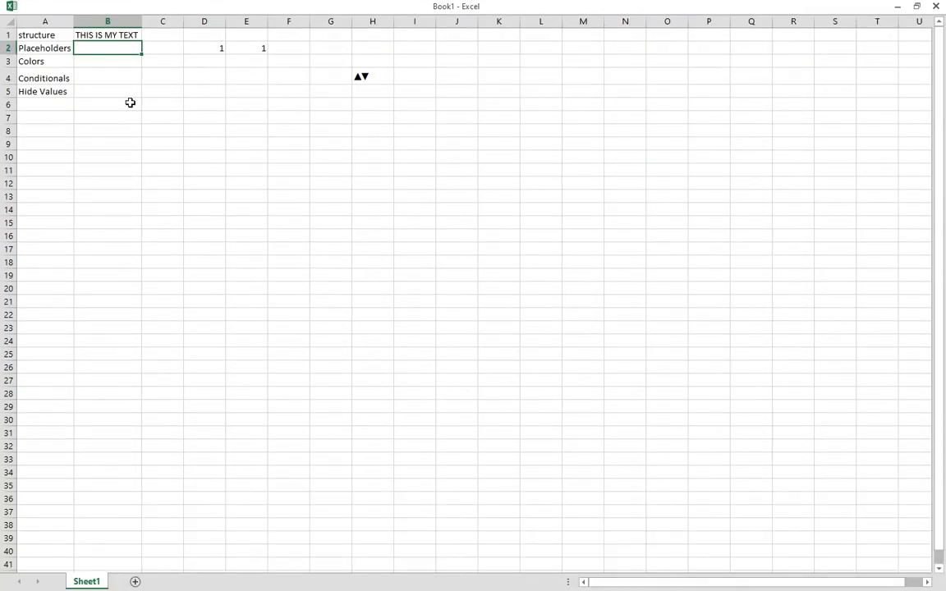
pyautogui.write('1000000')
pyautogui.press('Return')
pyautogui.press('Up')
pyautogui.rightClick(129, 47)
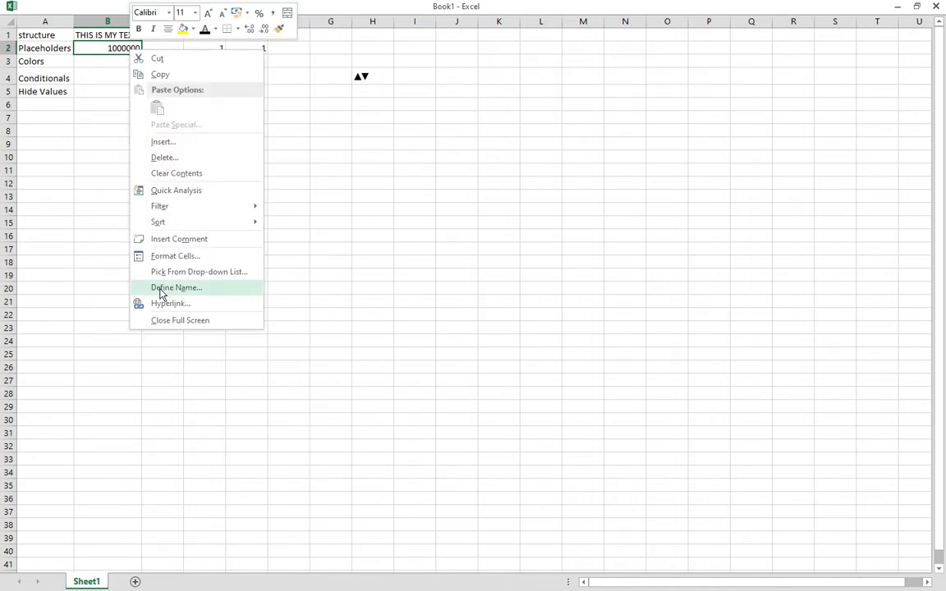
# Give B2 the custom format 0."k" so 1000000 displays as 1000k.
pyautogui.click(167, 258)
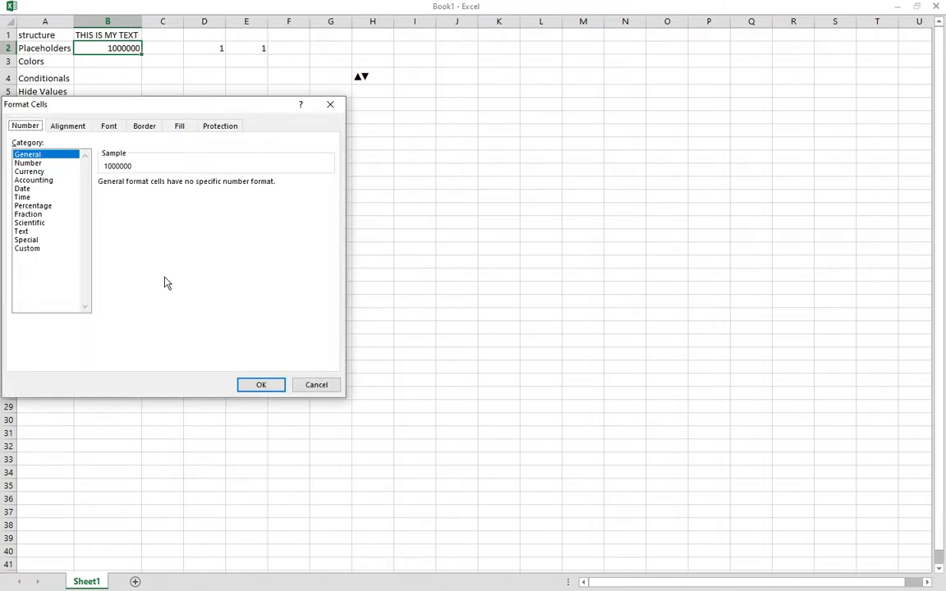
pyautogui.click(29, 249)
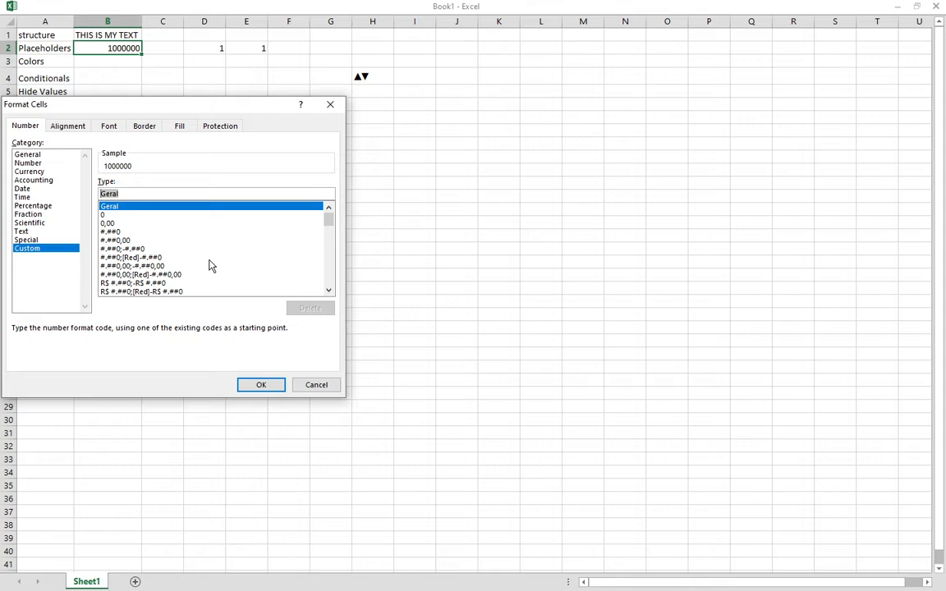
pyautogui.write('.')
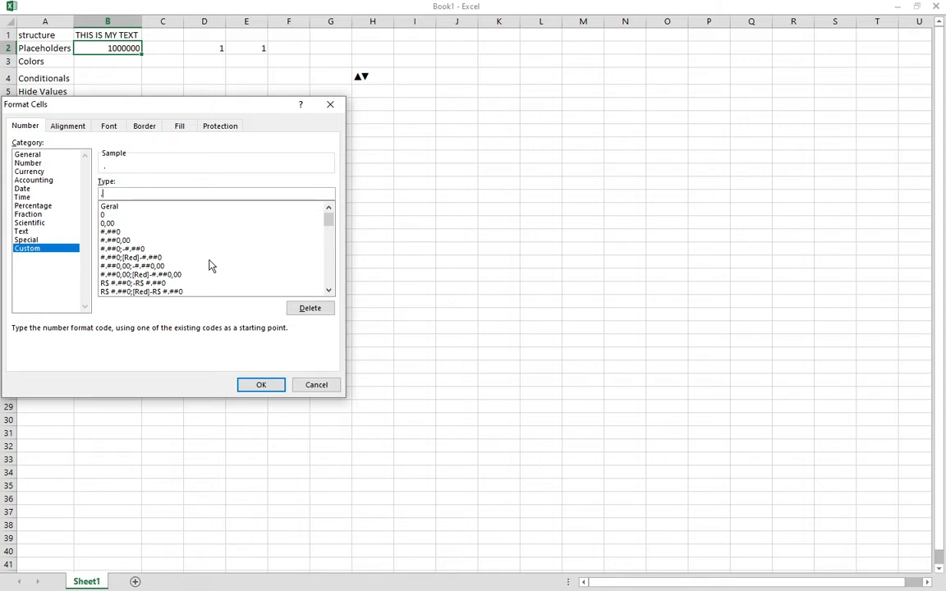
pyautogui.write('0')
pyautogui.press('BackSpace')
pyautogui.press('BackSpace')
pyautogui.write('0.')
pyautogui.press('BackSpace')
pyautogui.press('BackSpace')
pyautogui.write('.0')
pyautogui.press('BackSpace')
pyautogui.write('"k"')
pyautogui.press('Home')
pyautogui.write('0')
pyautogui.click(260, 383)
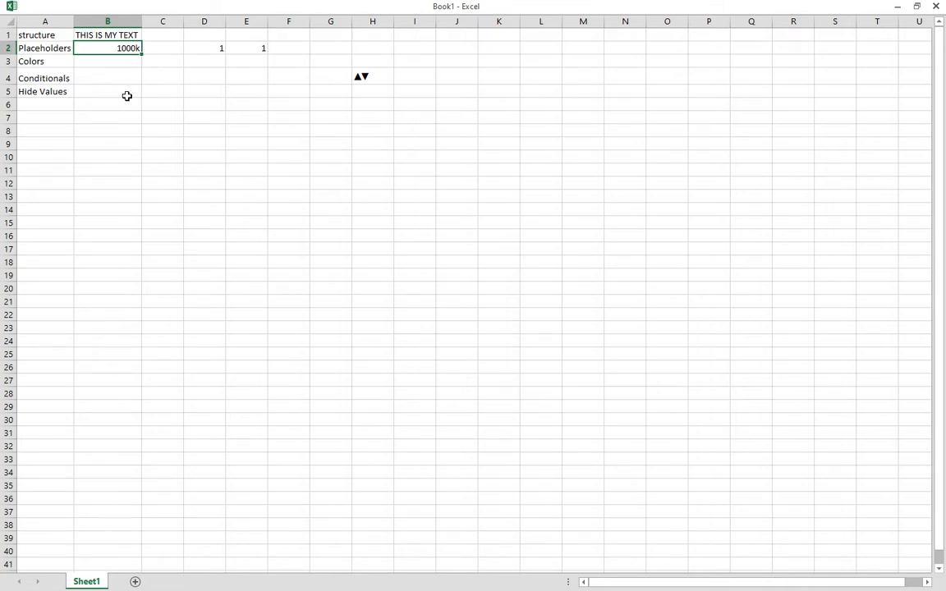
# Change B2's custom code to 0,,"M" so it displays 1M.
pyautogui.rightClick(124, 49)
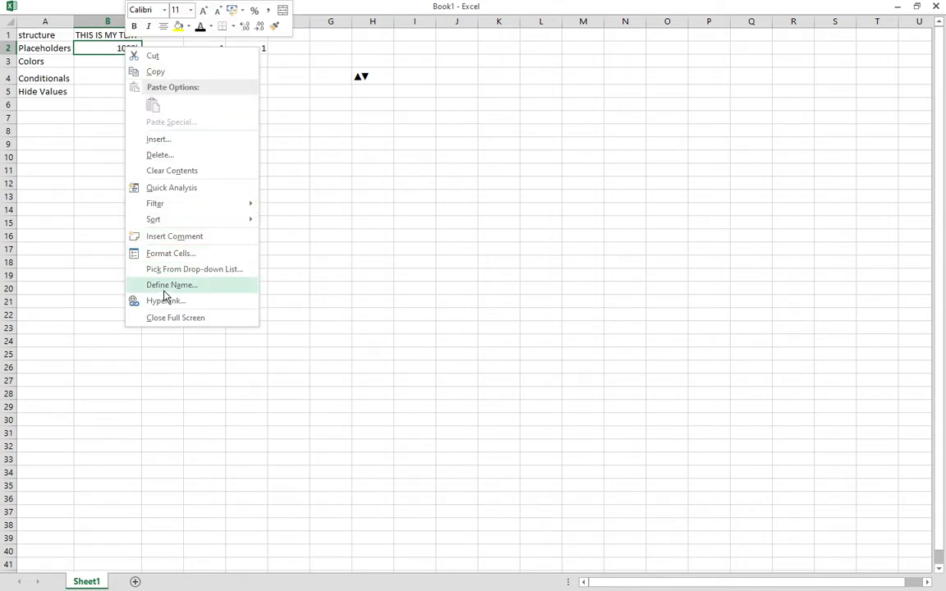
pyautogui.click(171, 255)
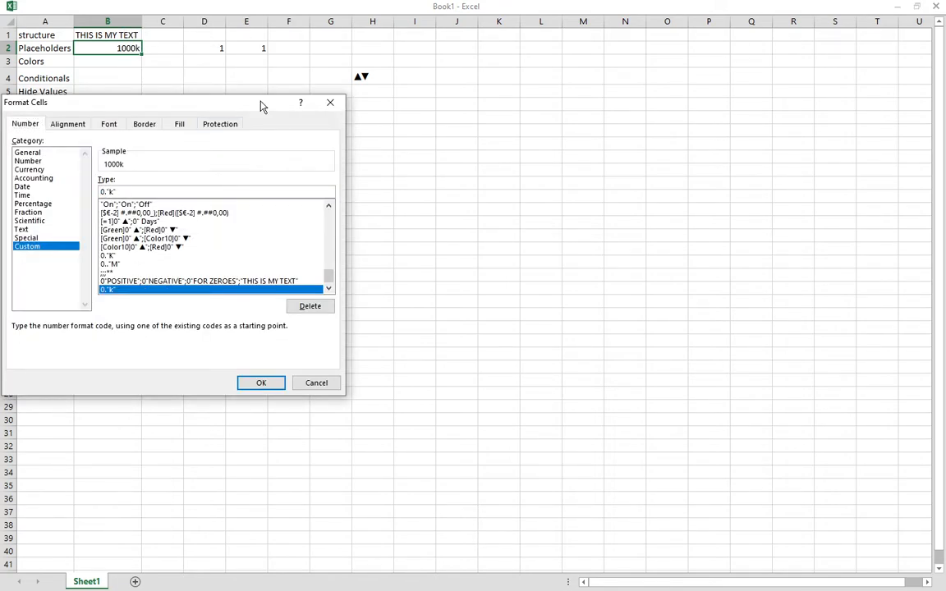
pyautogui.write(',')
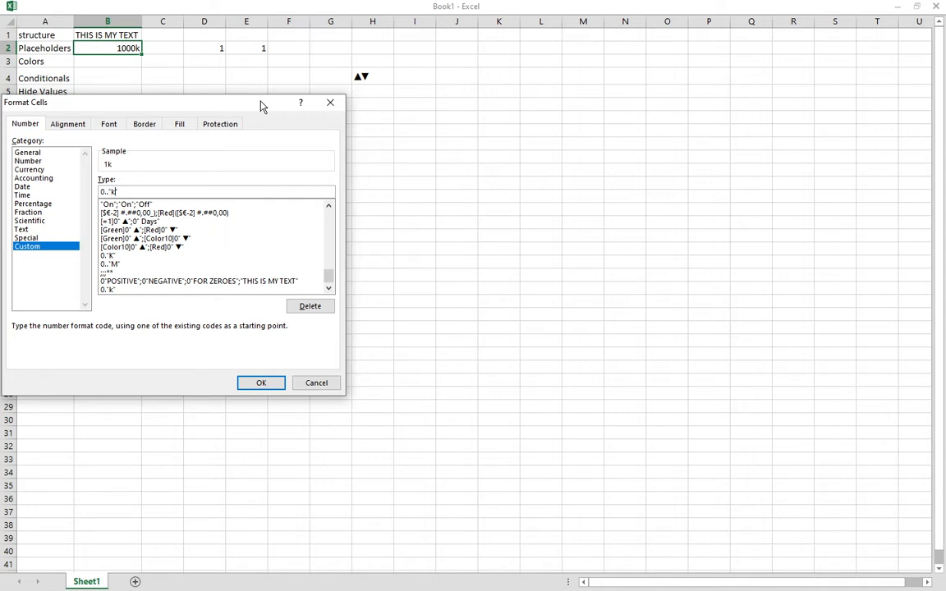
pyautogui.press('Delete')
pyautogui.write('m')
pyautogui.press('BackSpace')
pyautogui.write('M')
pyautogui.click(260, 383)
pyautogui.click(201, 130)
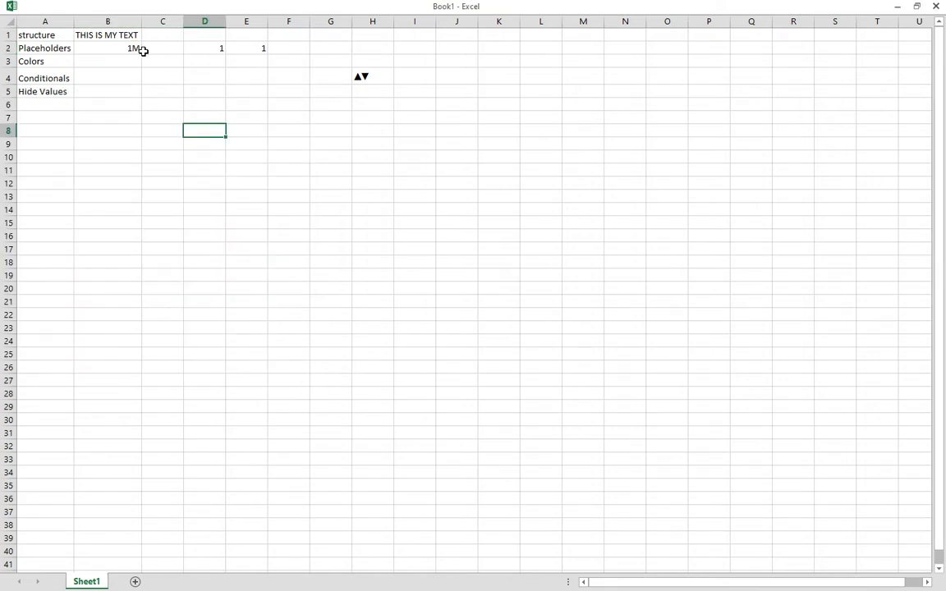
pyautogui.click(140, 49)
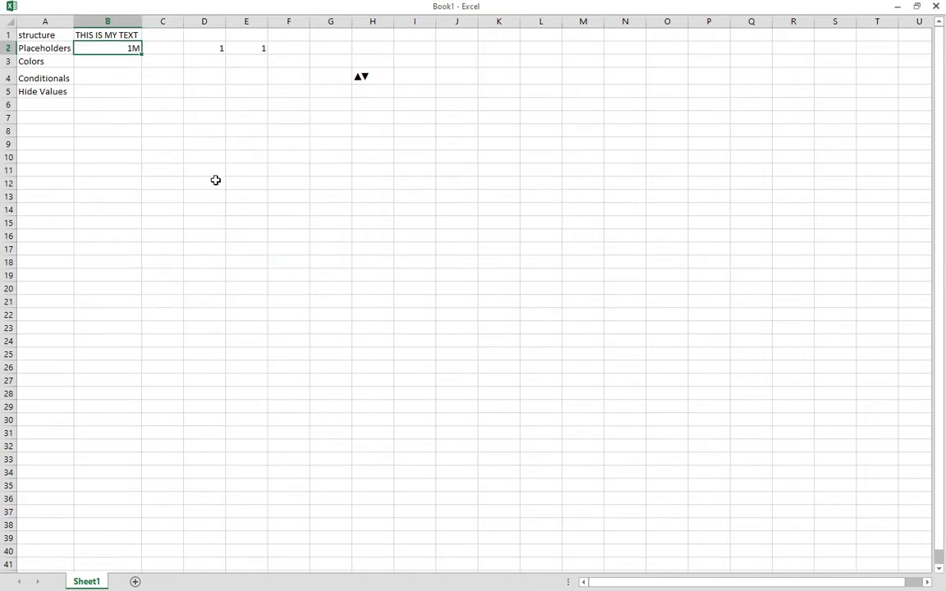
# Exit full screen, confirm B2 still stores 1000000, then select B3.
pyautogui.hotkey('ctrl', 'shift', 'F1')
pyautogui.click(191, 110)
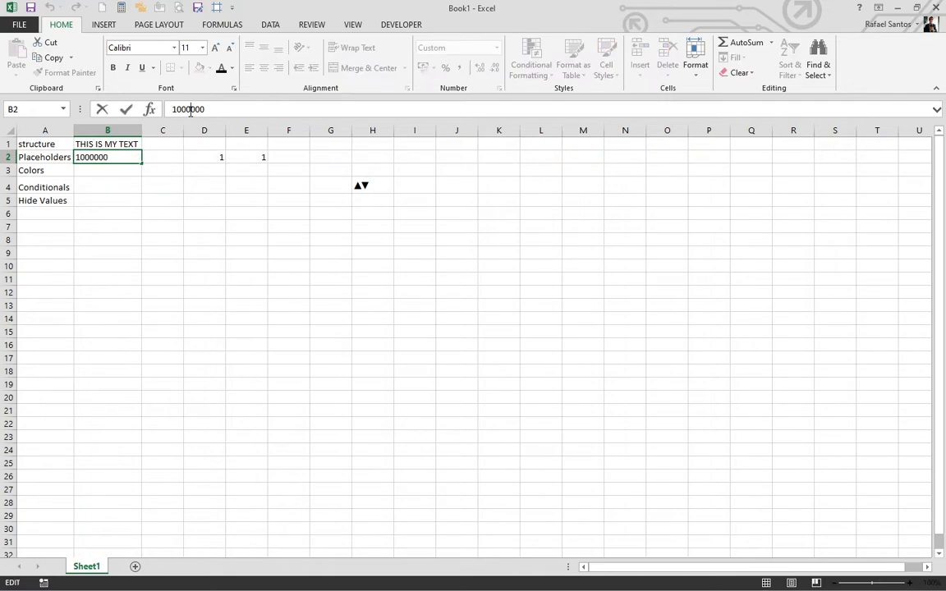
pyautogui.click(103, 188)
pyautogui.click(121, 156)
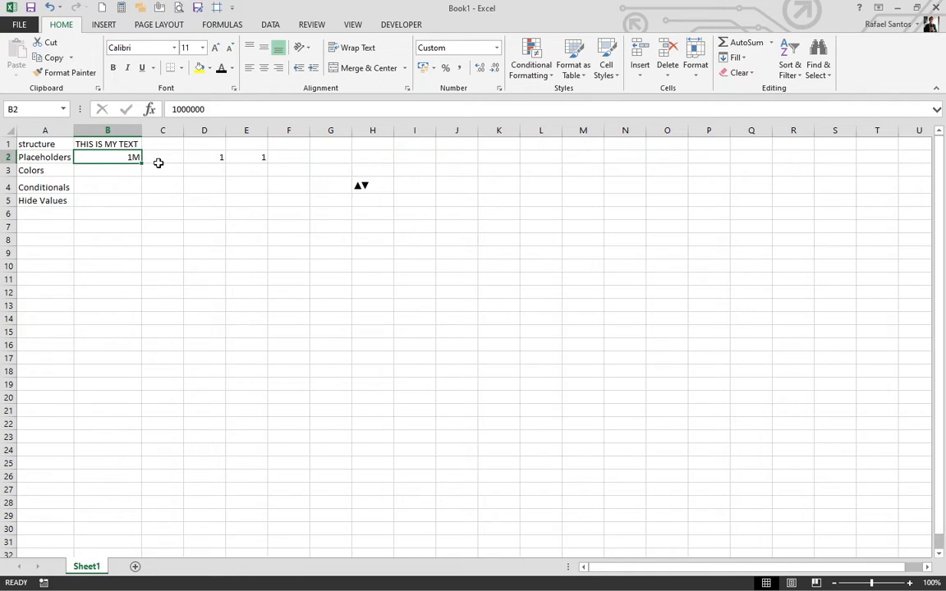
pyautogui.click(136, 170)
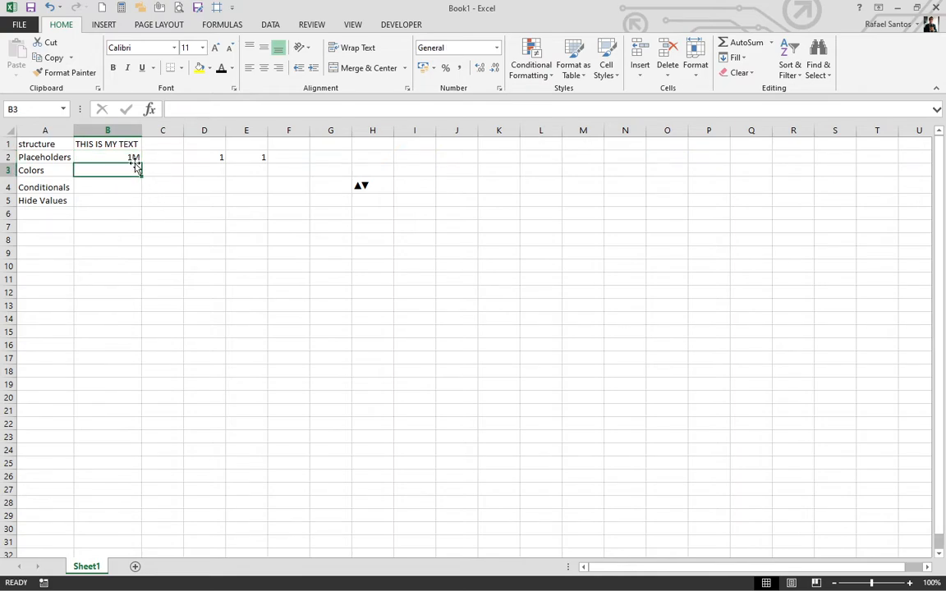
pyautogui.click(128, 160)
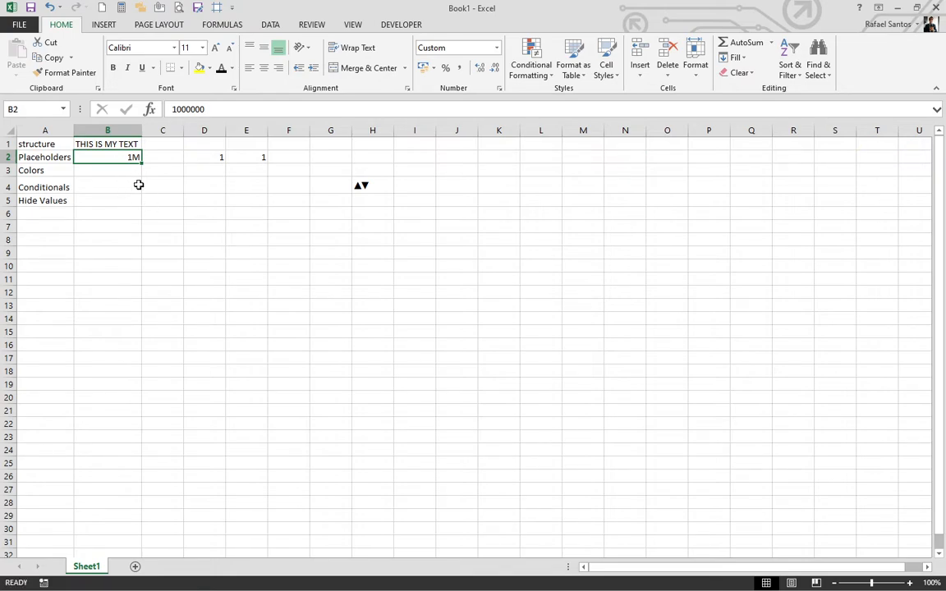
pyautogui.click(122, 167)
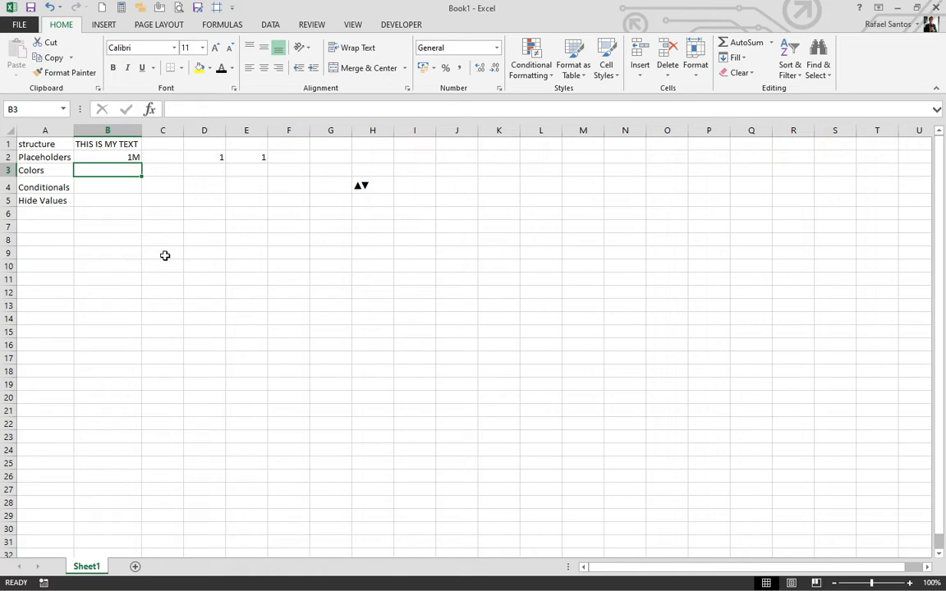
# Give B3 the custom code [blue]0;[red]0;[green]0;[yellow].
pyautogui.rightClick(120, 170)
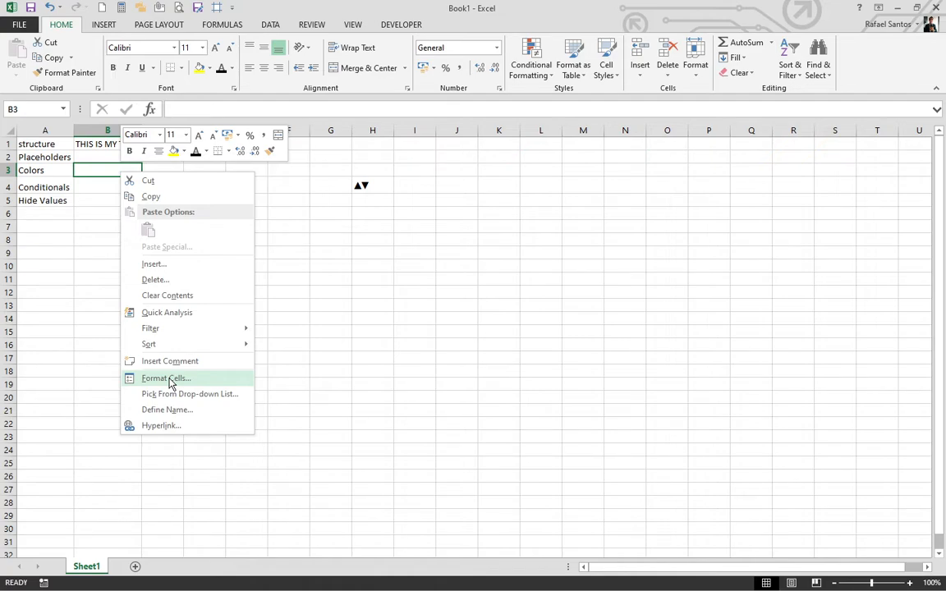
pyautogui.click(167, 379)
pyautogui.click(28, 371)
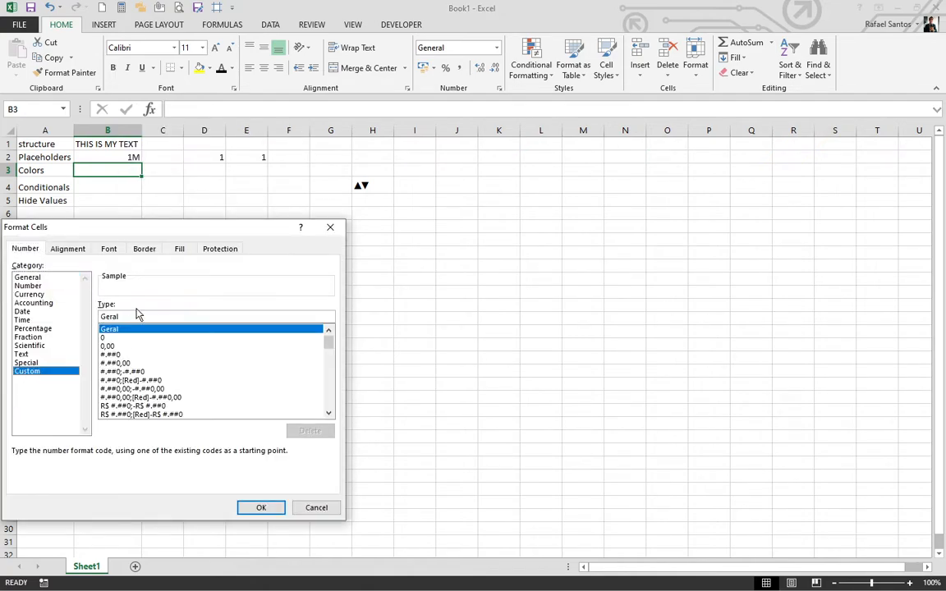
pyautogui.moveTo(126, 317); pyautogui.dragTo(58, 315)
pyautogui.write('[')
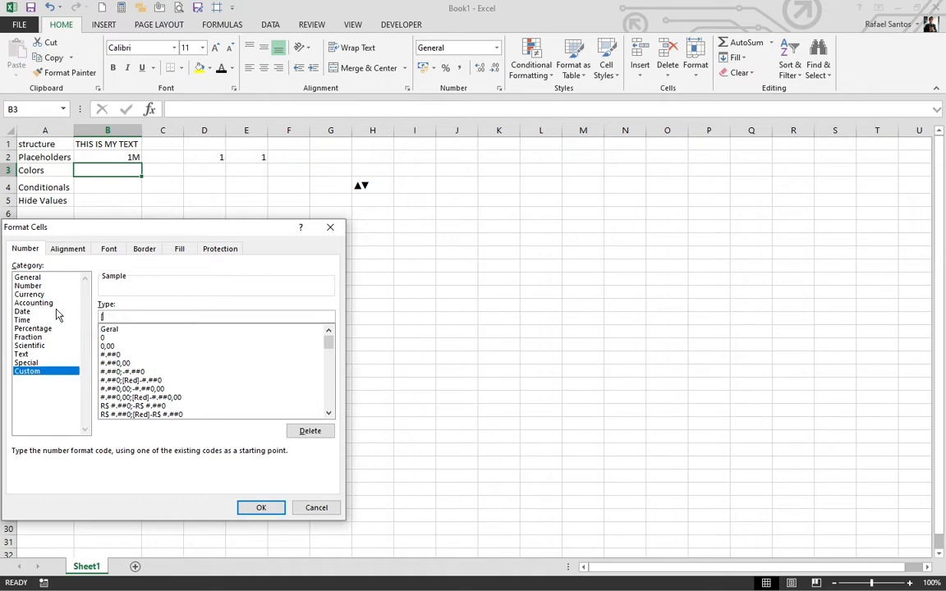
pyautogui.write('blue]0;[red]0;[green]0;')
pyautogui.write('[yello')
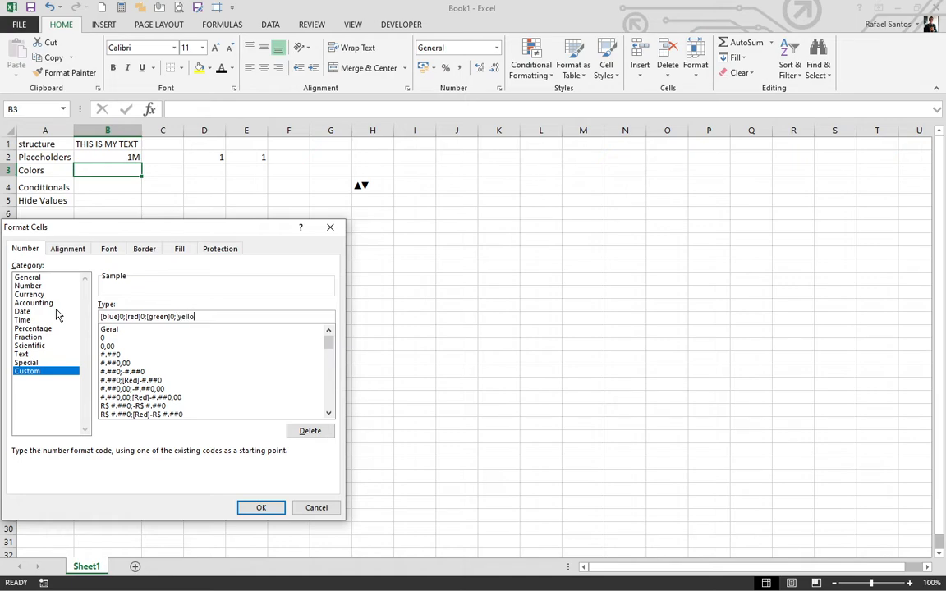
pyautogui.write('w]')
pyautogui.click(261, 508)
pyautogui.click(155, 277)
# Enter test values 1 and then 100 in B3, showing positive numbers in blue.
pyautogui.click(106, 165)
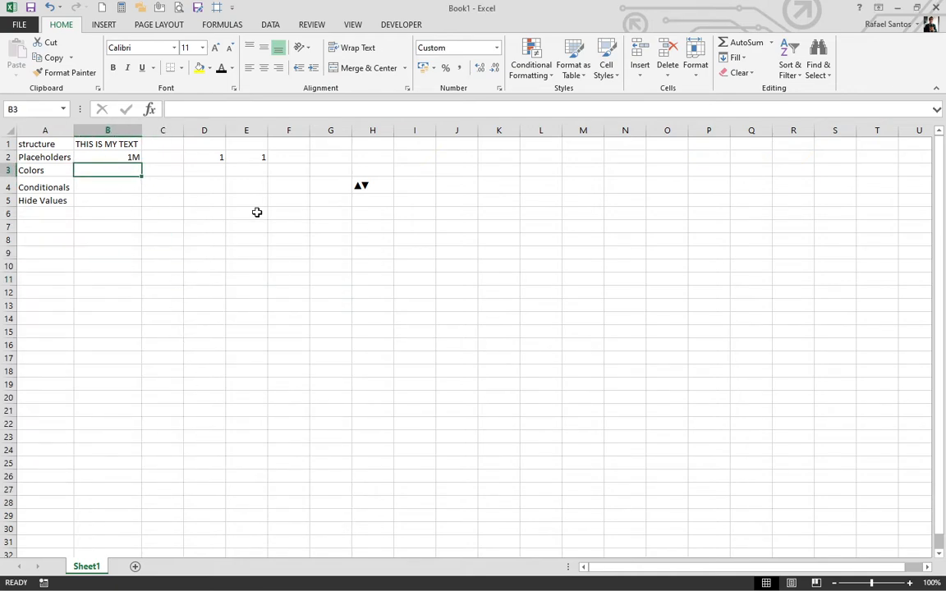
pyautogui.write('1')
pyautogui.press('Return')
pyautogui.press('Up')
pyautogui.write('100')
pyautogui.press('Return')
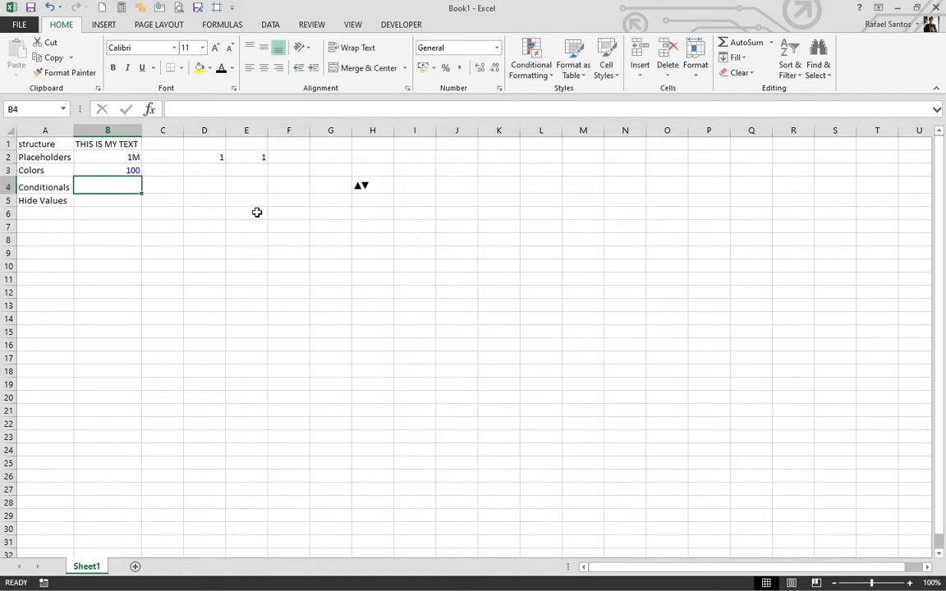
# Enter -100 and then 0 in B3, showing red 100 and then green 0.
pyautogui.press('Up')
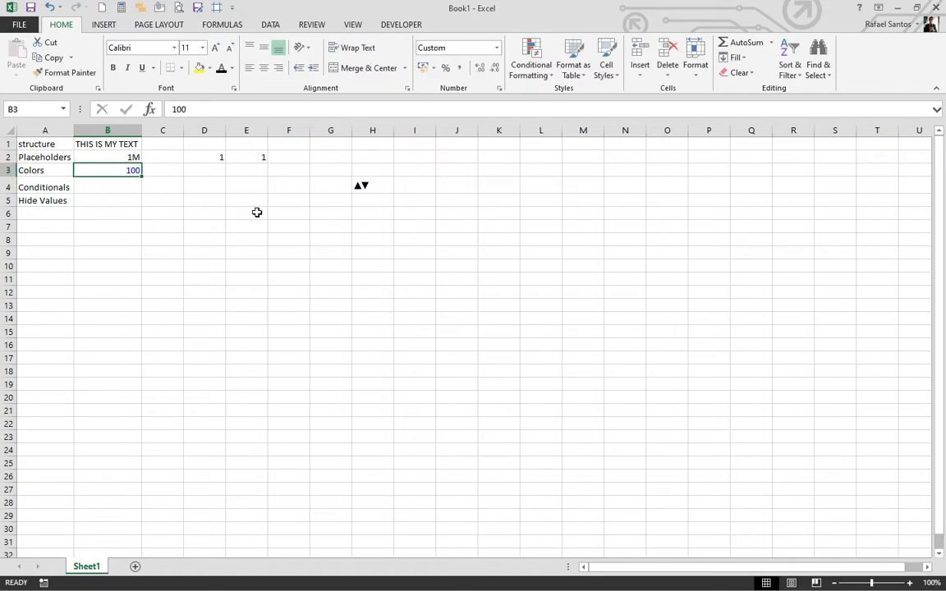
pyautogui.write('-')
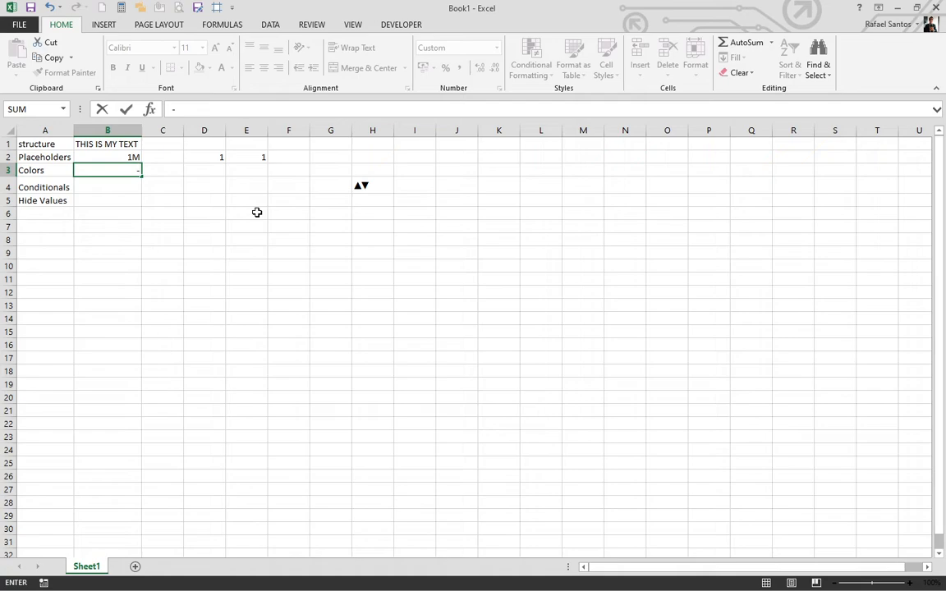
pyautogui.write('100')
pyautogui.press('Return')
pyautogui.press('Up')
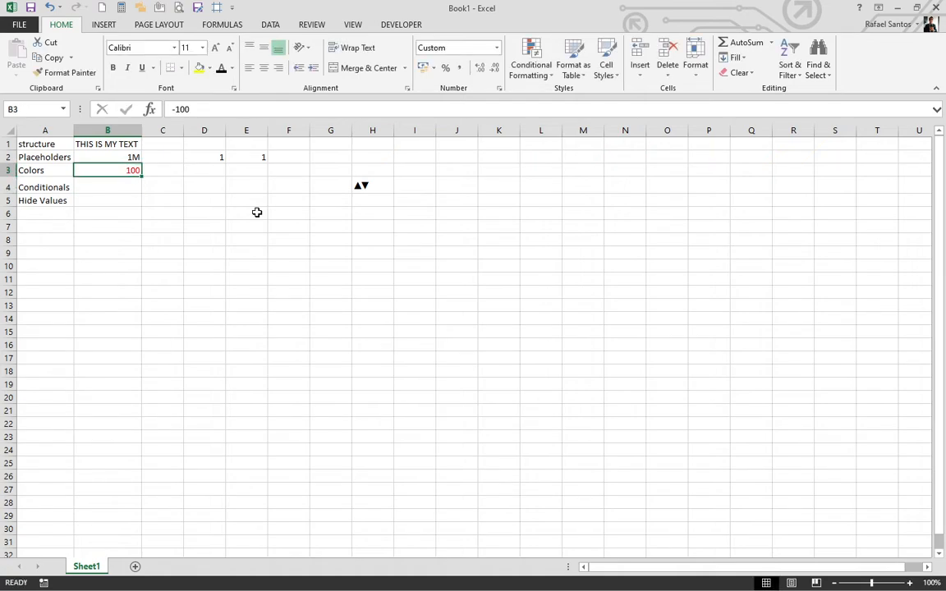
pyautogui.write('0')
pyautogui.press('Return')
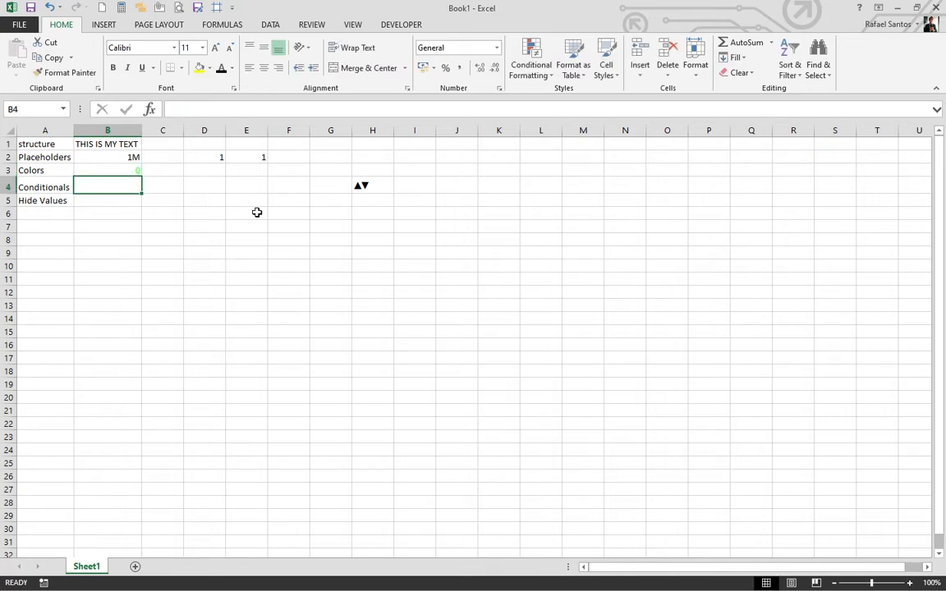
pyautogui.press('Up')
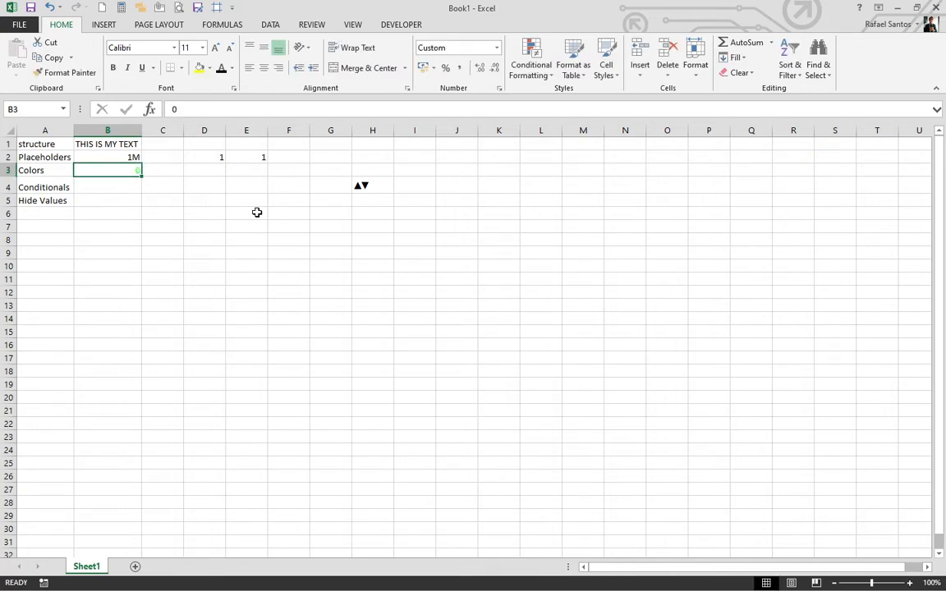
# Replace [Green] with [color10] in the zero section of B3's custom format.
pyautogui.rightClick(124, 170)
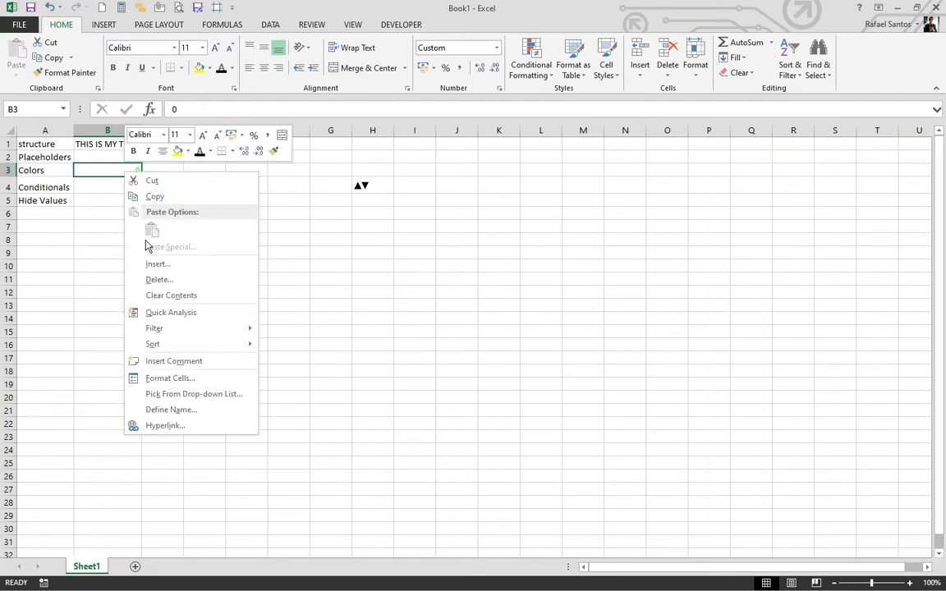
pyautogui.click(169, 378)
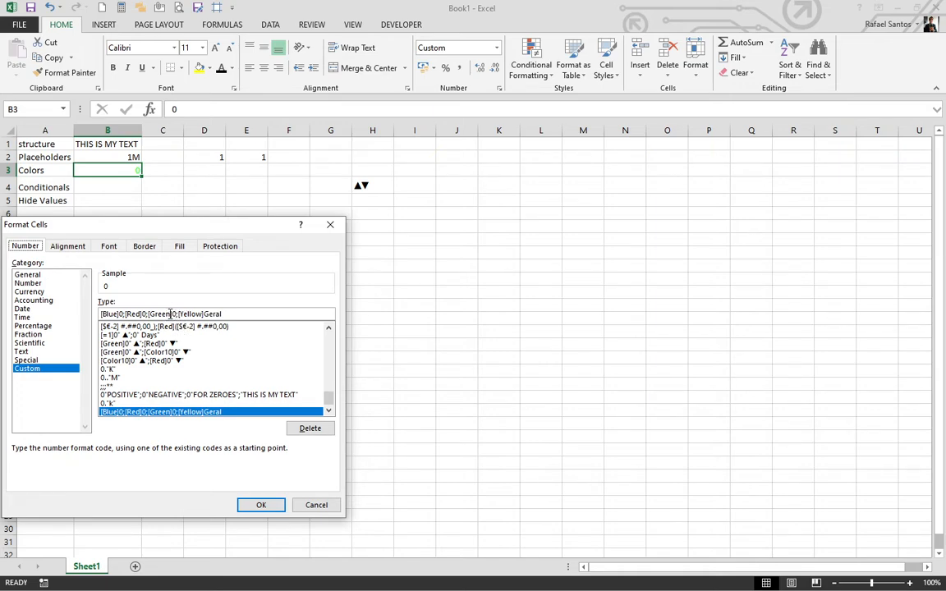
pyautogui.click(170, 314)
pyautogui.press('BackSpace')
pyautogui.press('BackSpace')
pyautogui.press('BackSpace')
pyautogui.press('BackSpace')
pyautogui.press('BackSpace')
pyautogui.press('BackSpace')
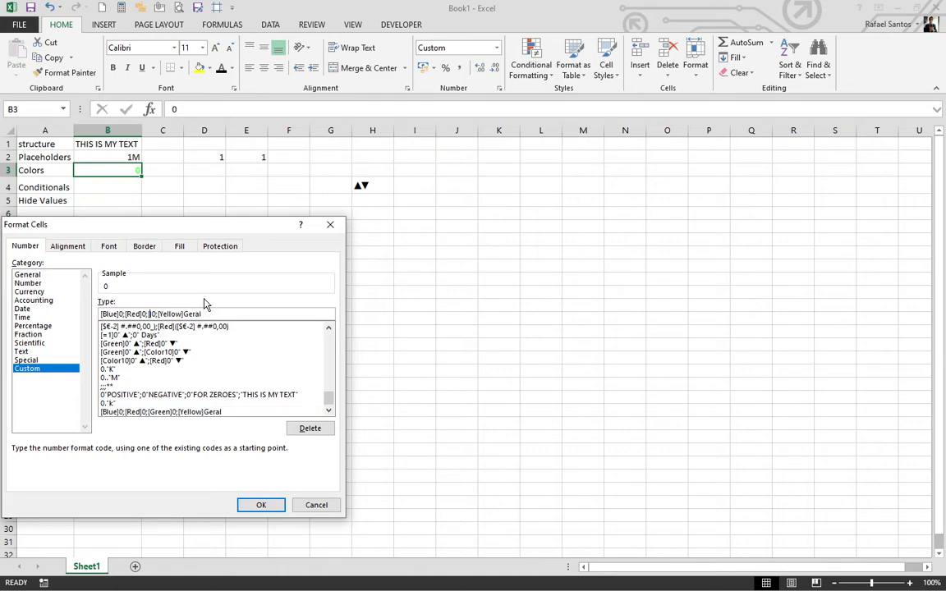
pyautogui.write('co')
pyautogui.write('lor10')
pyautogui.click(259, 506)
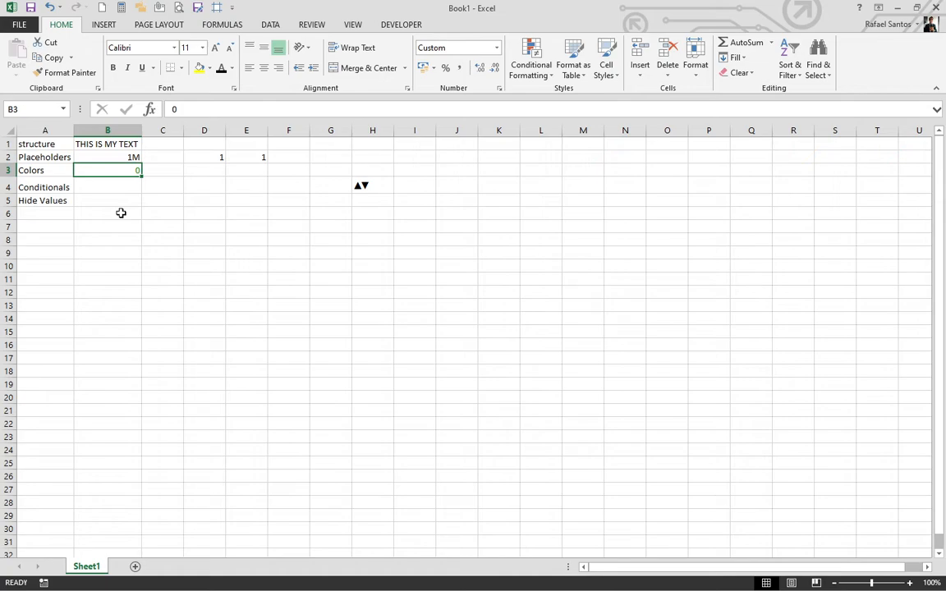
# Enter the word 'text' in B3, shown in yellow, then replace it with 100 in blue.
pyautogui.write('text')
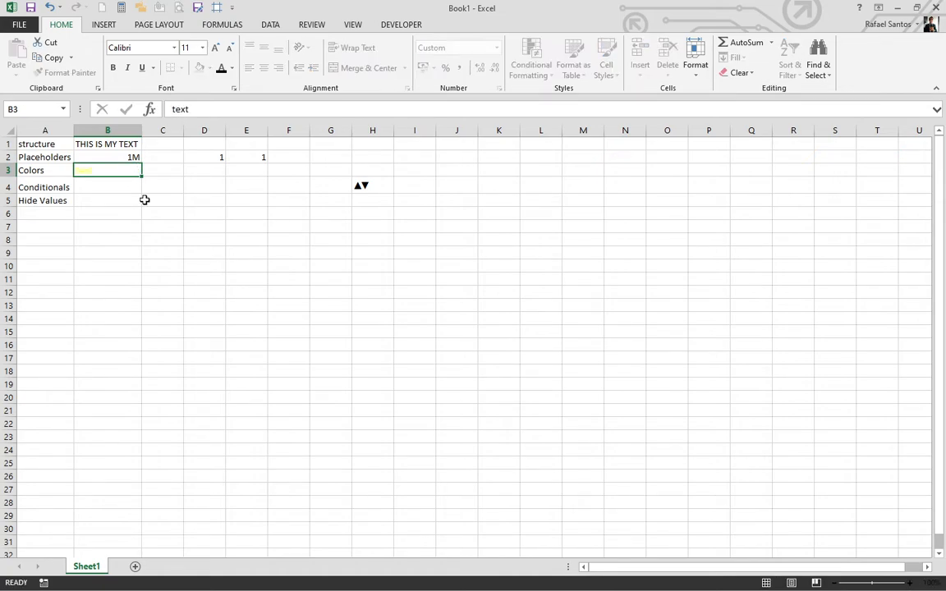
pyautogui.press('Return')
pyautogui.press('Up')
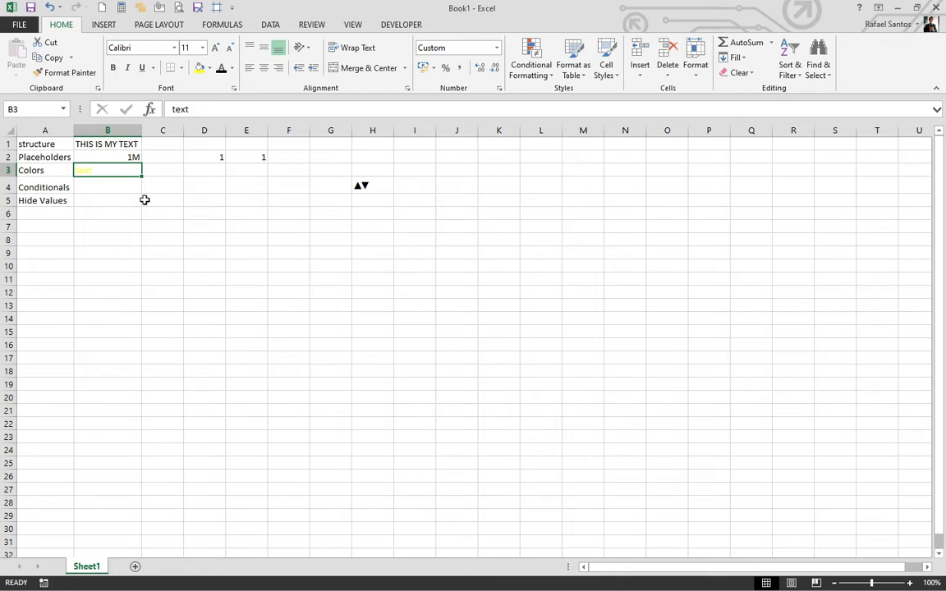
pyautogui.write('100')
pyautogui.press('Return')
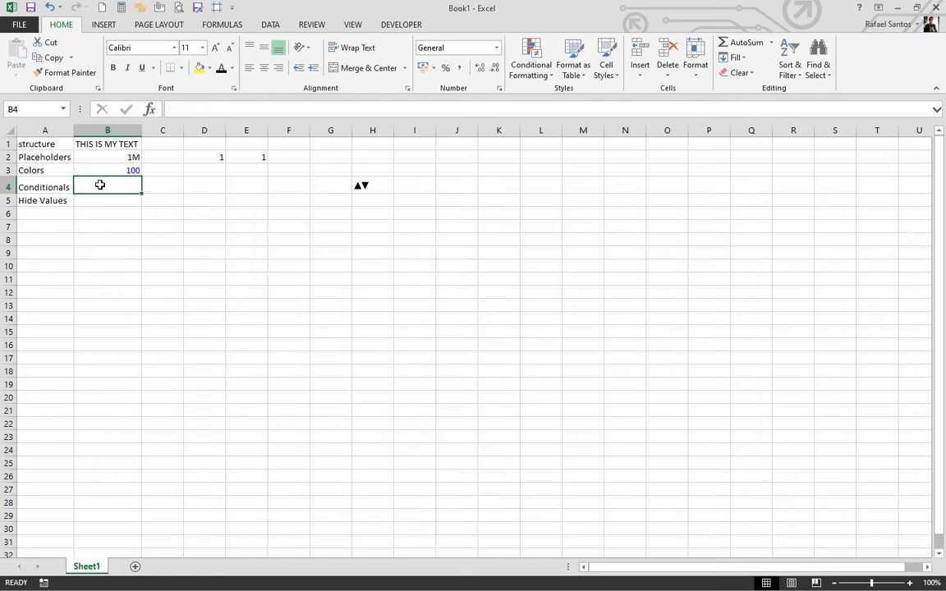
# Give B4 the custom format [=1]0" Day";0" Days" and enter 1 to show '1 Day'.
pyautogui.rightClick(100, 184)
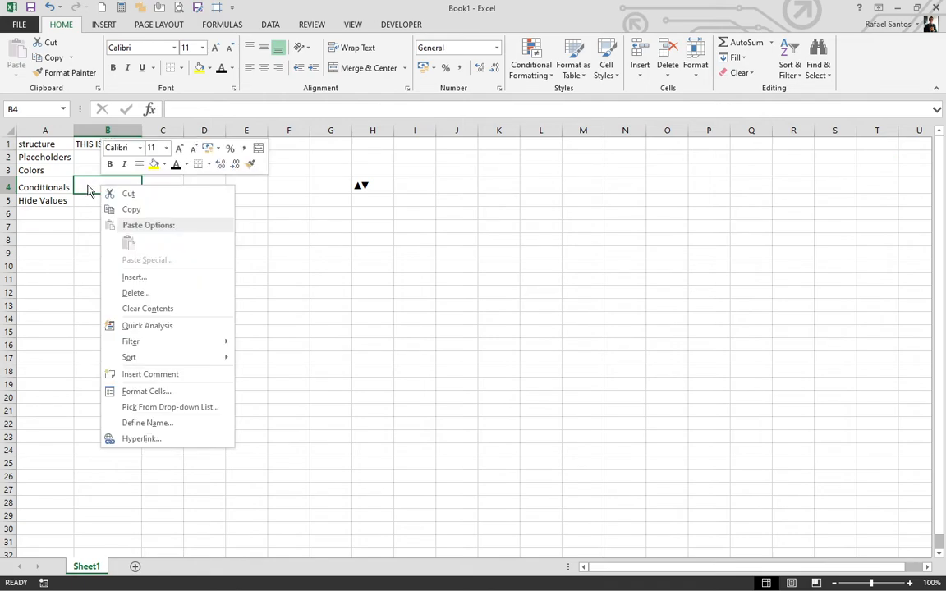
pyautogui.click(160, 397)
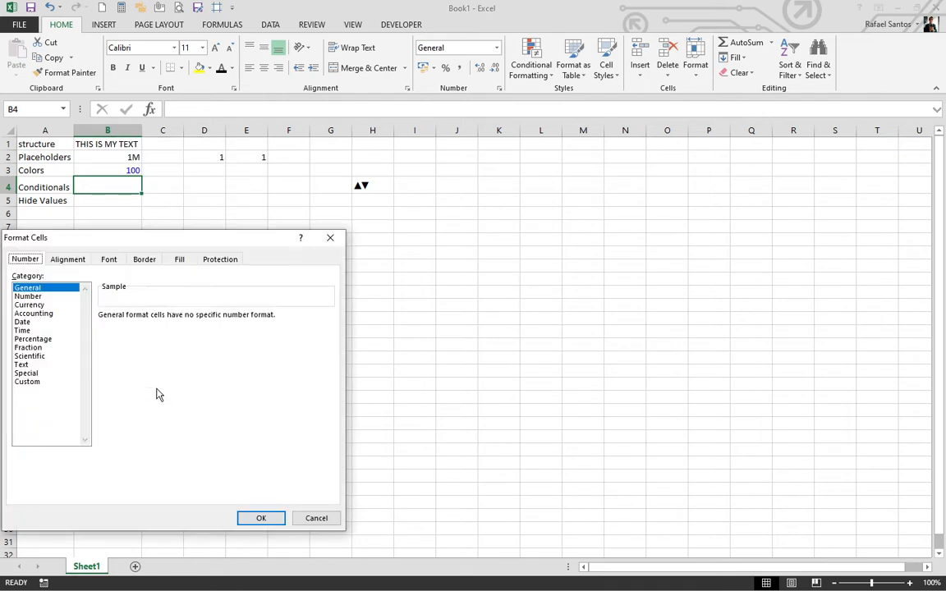
pyautogui.click(27, 382)
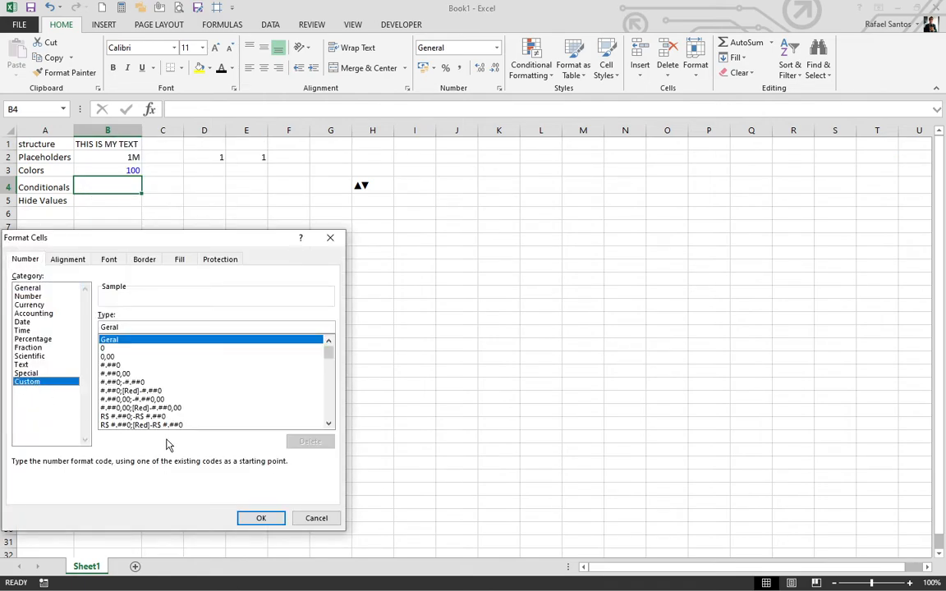
pyautogui.doubleClick(130, 328)
pyautogui.write('[=')
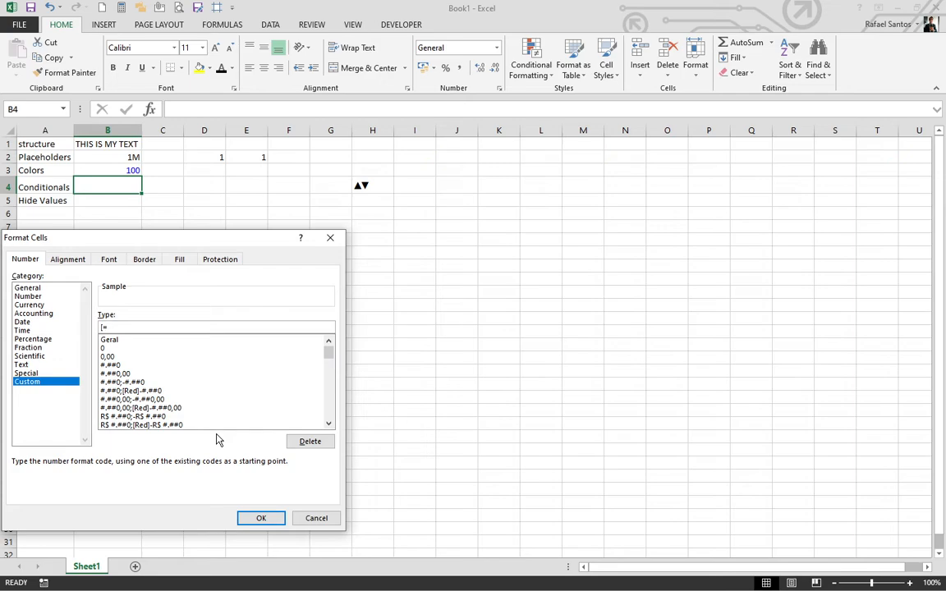
pyautogui.write('1]')
pyautogui.write('0')
pyautogui.write("'")
pyautogui.write(' Day')
pyautogui.write('";')
pyautogui.write('0')
pyautogui.write('"')
pyautogui.write(' Days"')
pyautogui.click(245, 519)
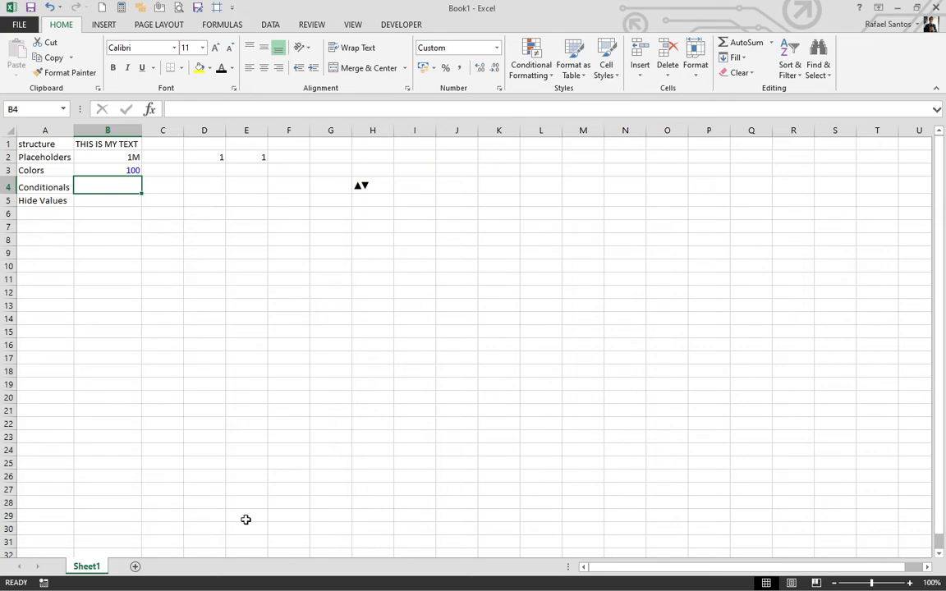
pyautogui.write('1')
pyautogui.press('Return')
pyautogui.click(112, 187)
pyautogui.write('2')
pyautogui.press('Return')
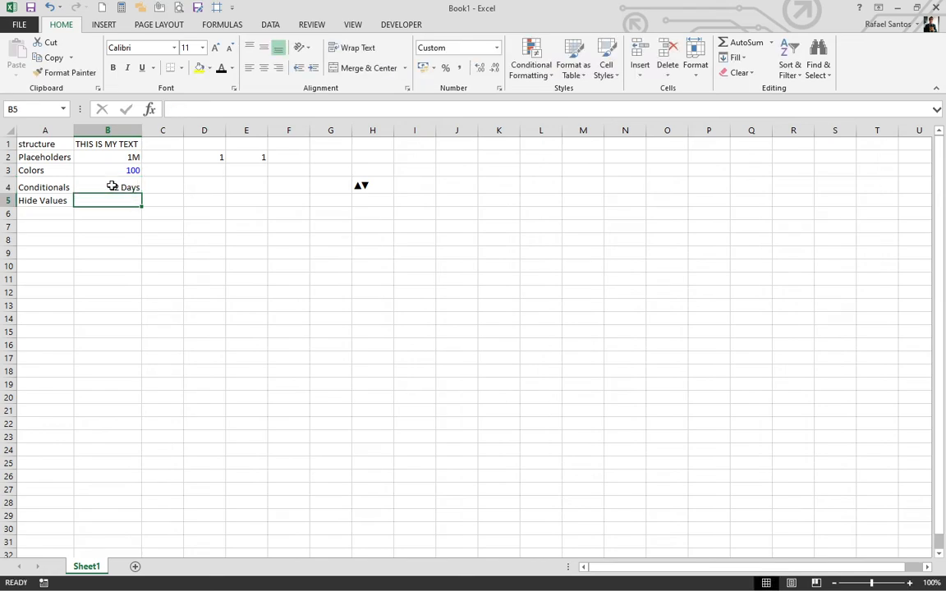
pyautogui.click(112, 186)
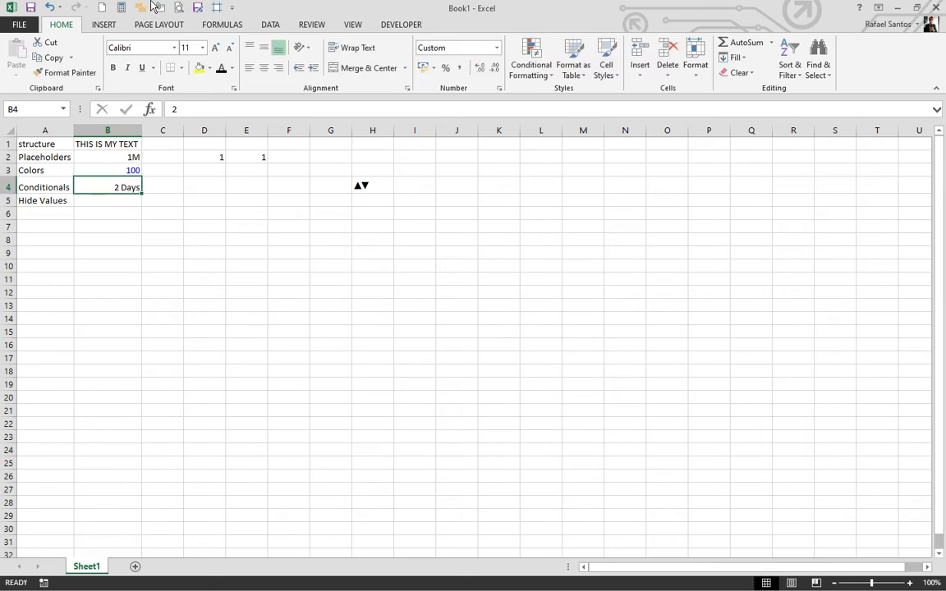
pyautogui.write('100')
pyautogui.press('Return')
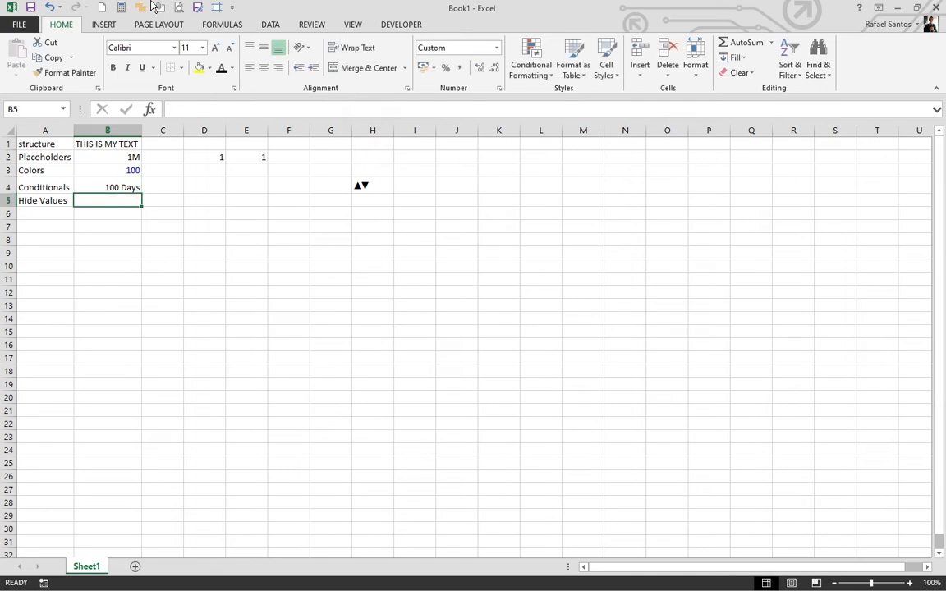
pyautogui.press('Up')
pyautogui.write('1')
pyautogui.press('Return')
pyautogui.press('Left')
pyautogui.press('Right')
# Enter the sample password in B5, masked as asterisks, and the same password in C5.
pyautogui.write('mypass')
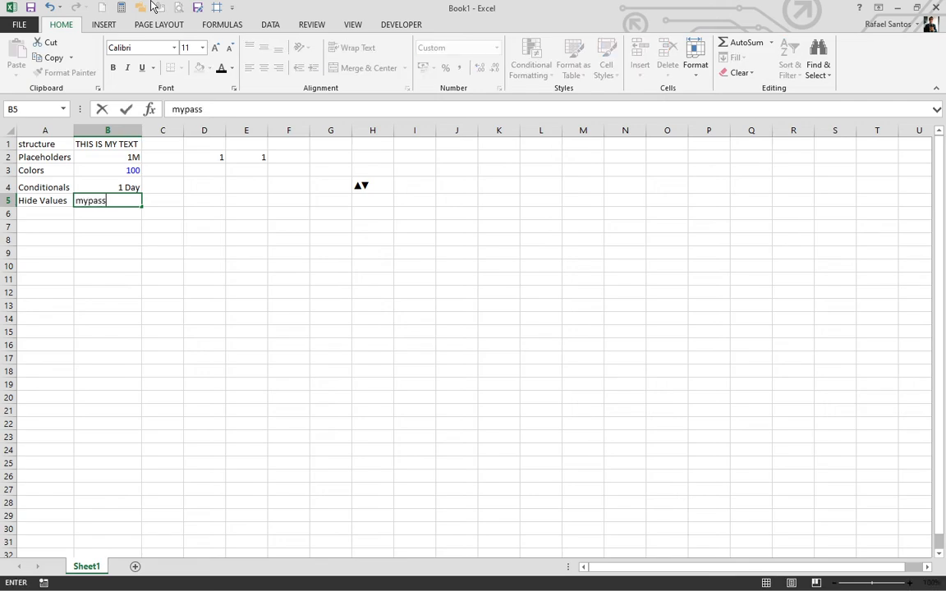
pyautogui.write('word123')
pyautogui.hotkey('ctrl', 'Return')
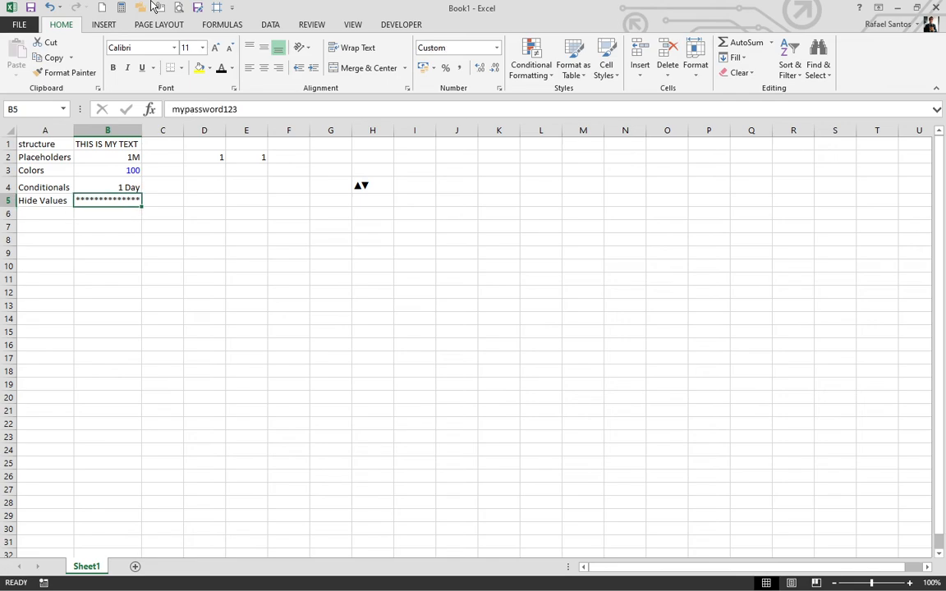
pyautogui.press('Right')
pyautogui.press('Left')
pyautogui.press('Right')
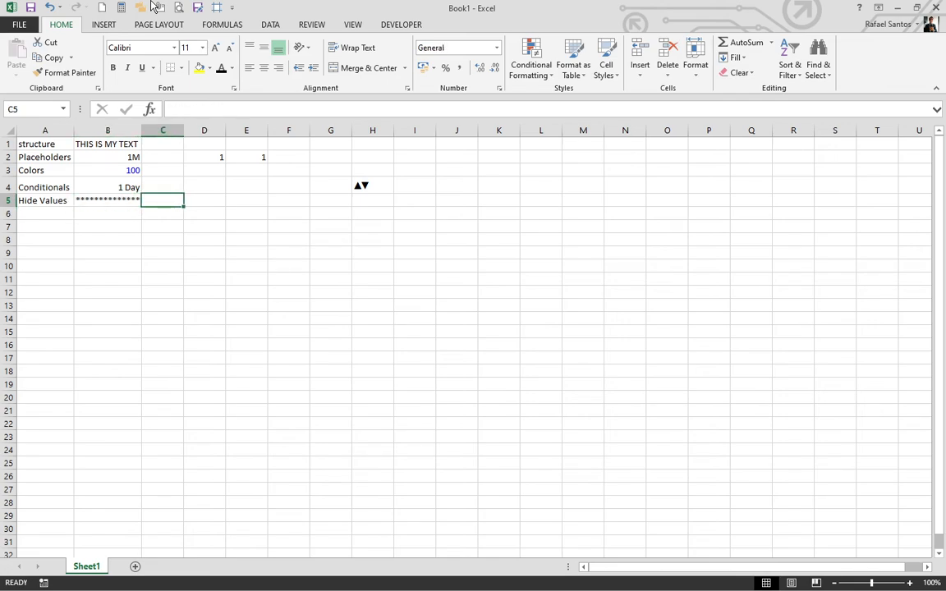
pyautogui.write('mypassword')
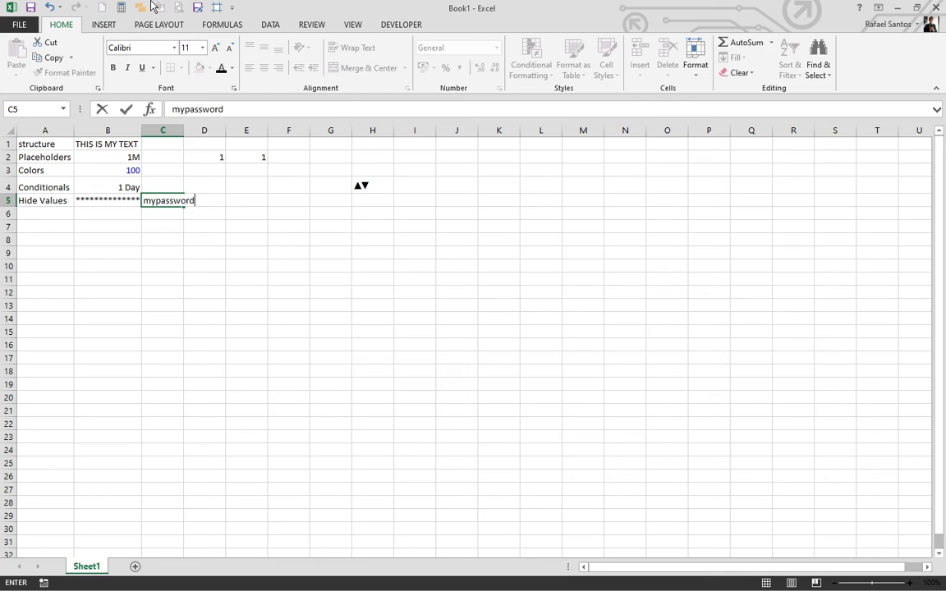
pyautogui.write('123')
pyautogui.hotkey('ctrl', 'Return')
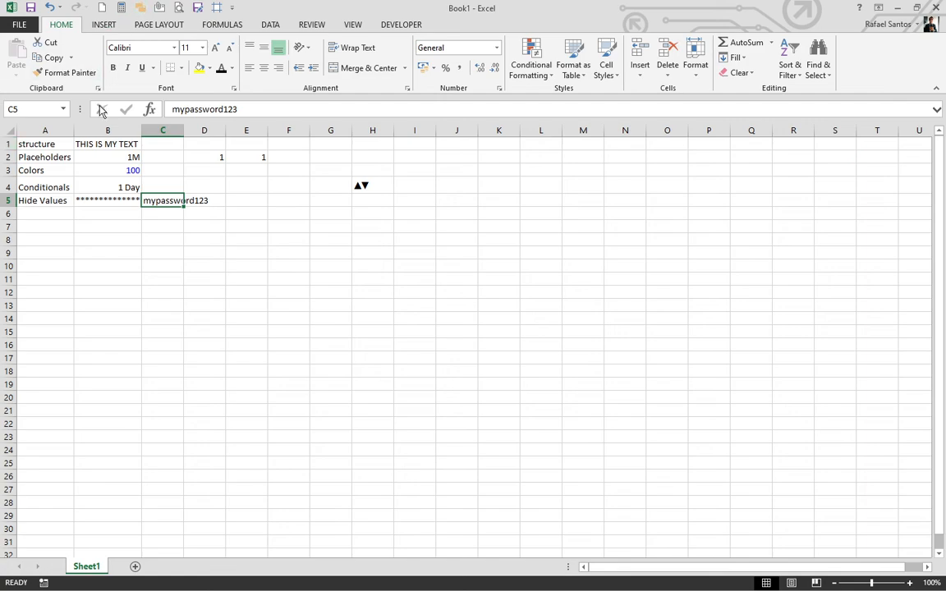
# Give C5 the custom format ;;;** to mask its password, then select B5 to compare.
pyautogui.rightClick(157, 199)
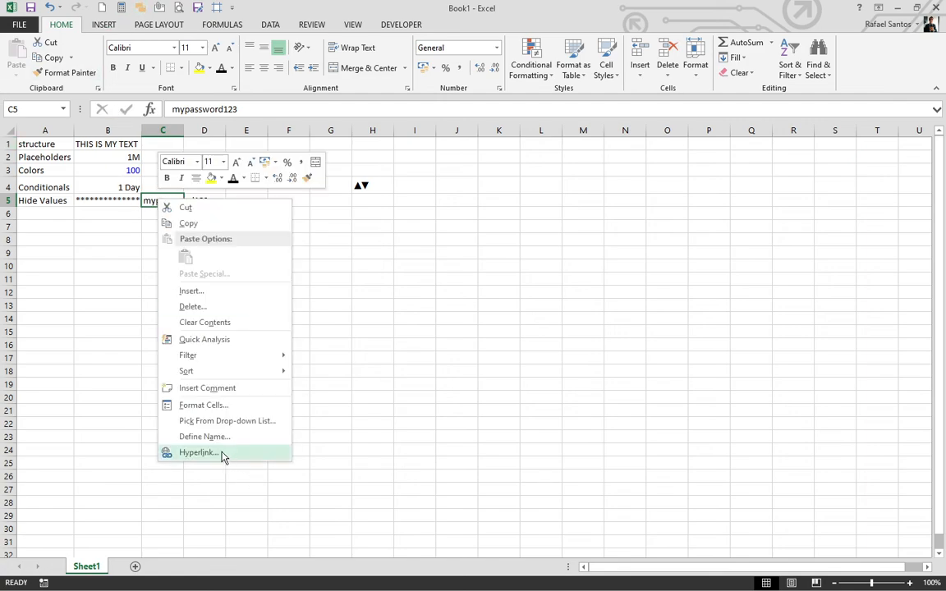
pyautogui.click(195, 404)
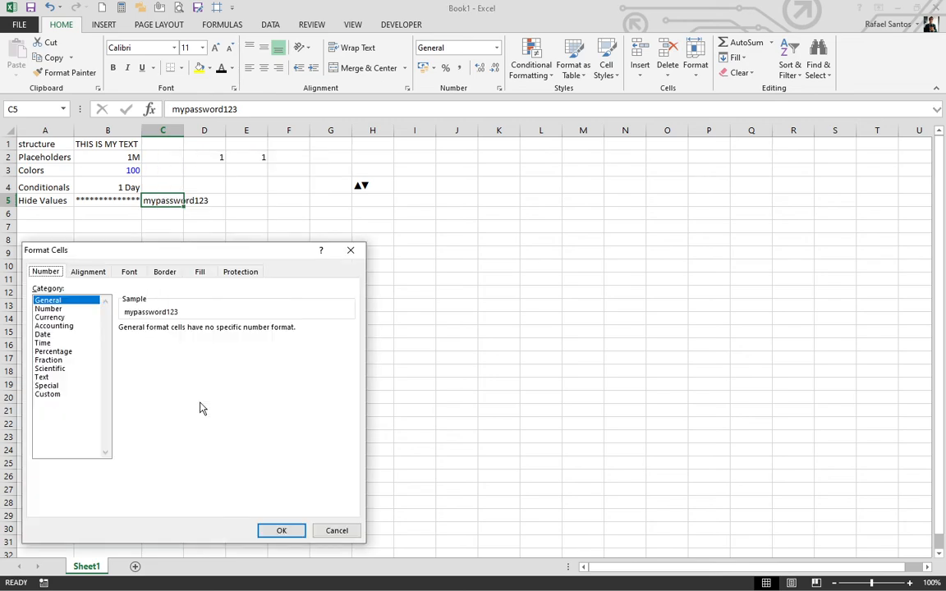
pyautogui.click(47, 395)
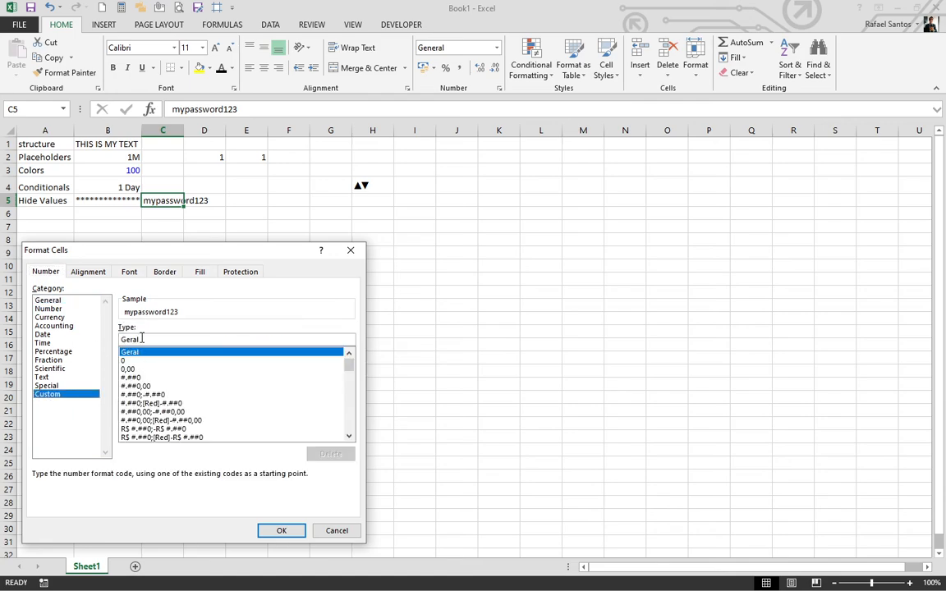
pyautogui.moveTo(146, 340); pyautogui.dragTo(71, 335)
pyautogui.write(';;')
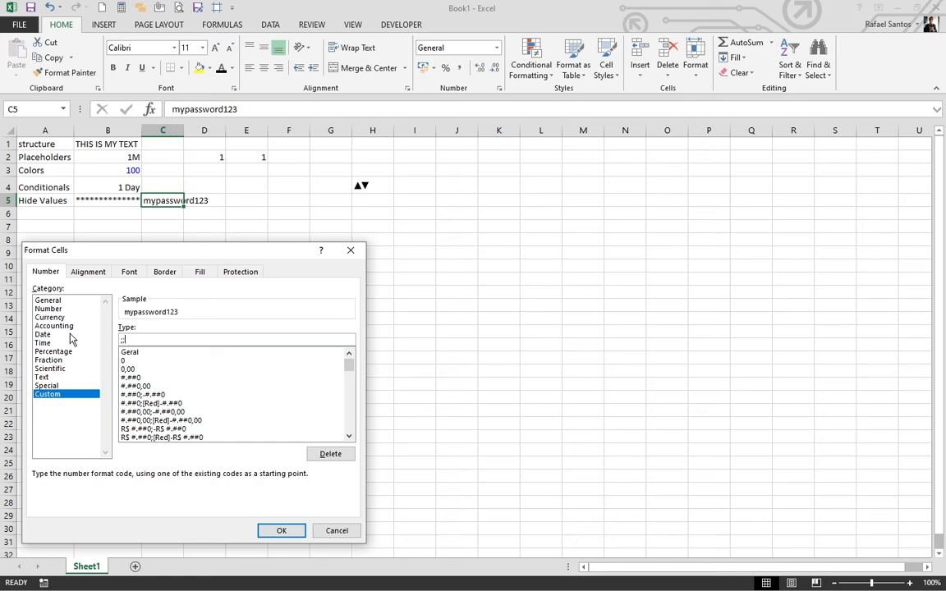
pyautogui.write(';**')
pyautogui.click(274, 532)
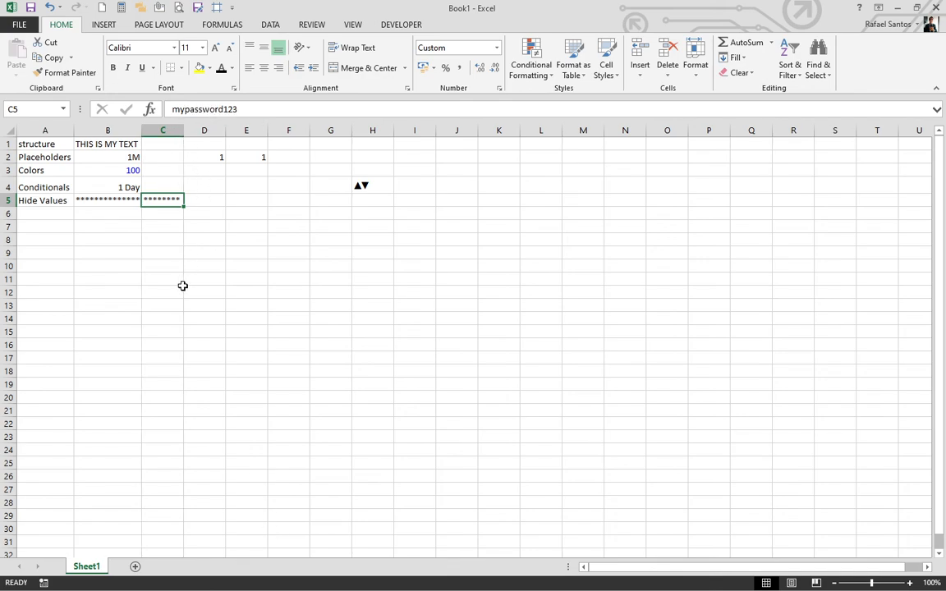
pyautogui.click(104, 202)
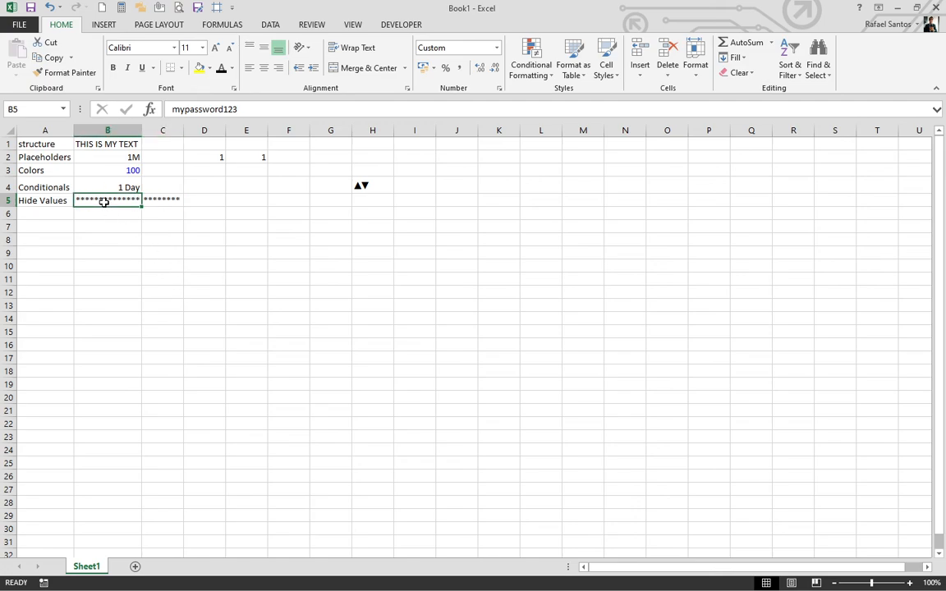